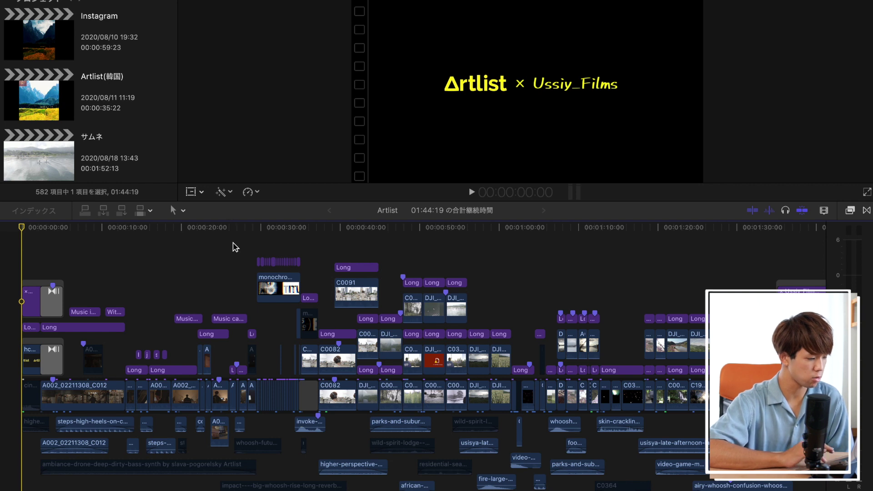
# Step: Preview the shot about 16 seconds in, then scroll through the library's Projects list
pyautogui.click(219, 291)
pyautogui.click(150, 334)
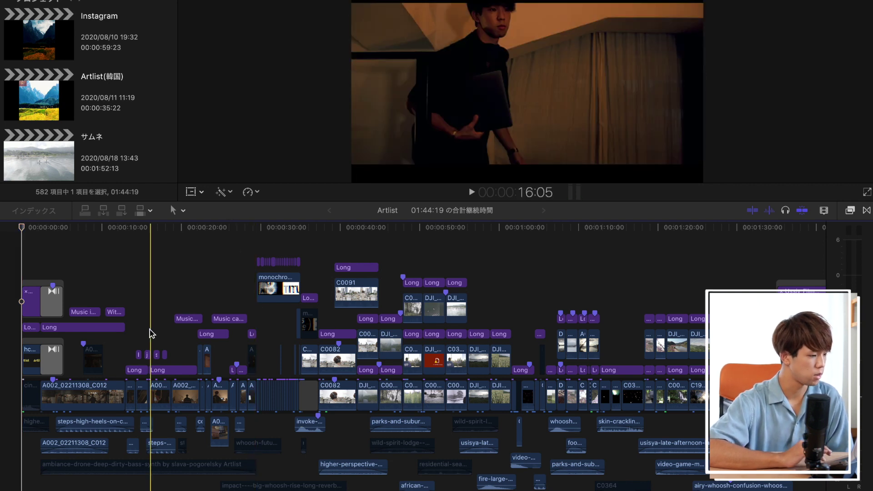
pyautogui.scroll(-2, 69, 142)
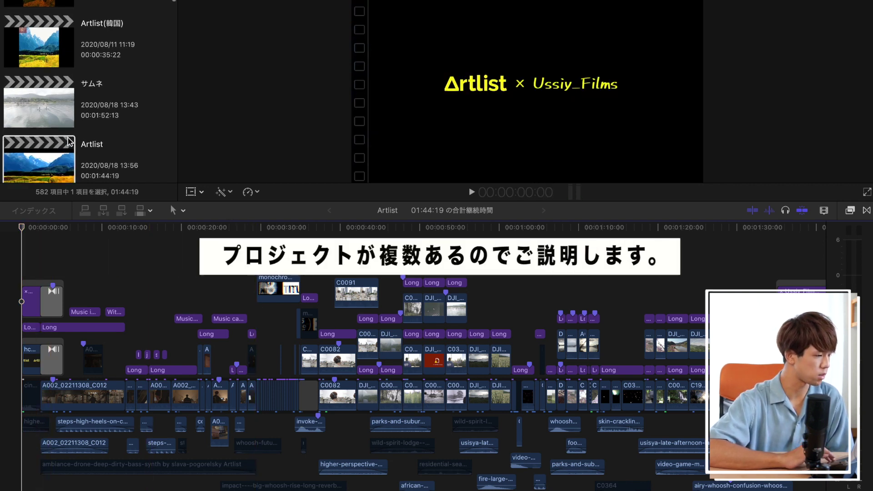
pyautogui.scroll(-2, 69, 142)
pyautogui.scroll(-2, 69, 142)
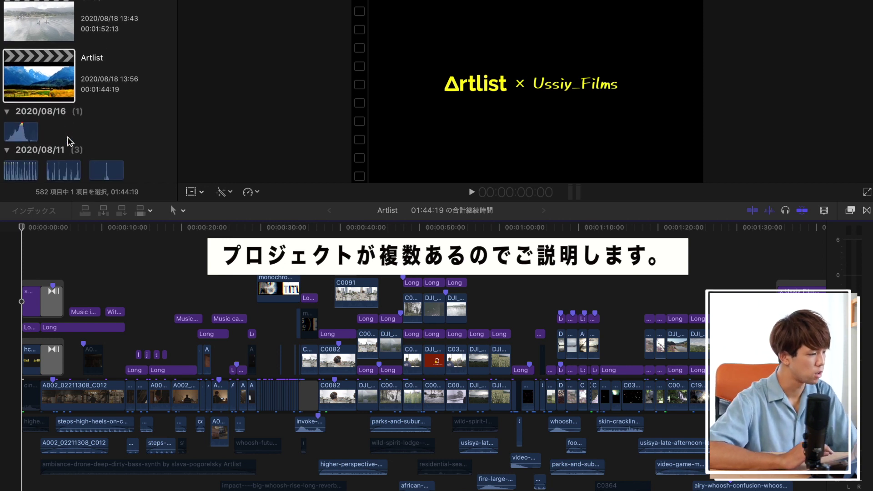
pyautogui.scroll(3, 70, 142)
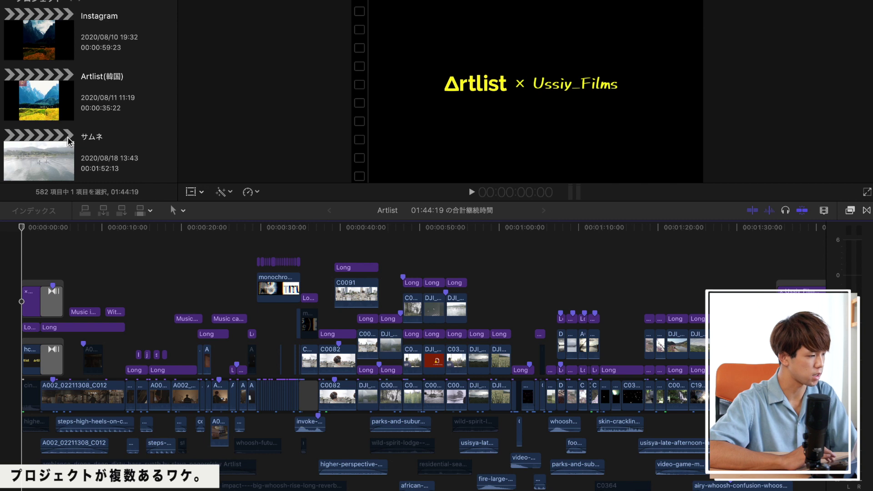
pyautogui.scroll(-3, 69, 142)
pyautogui.scroll(3, 69, 142)
pyautogui.scroll(-3, 69, 142)
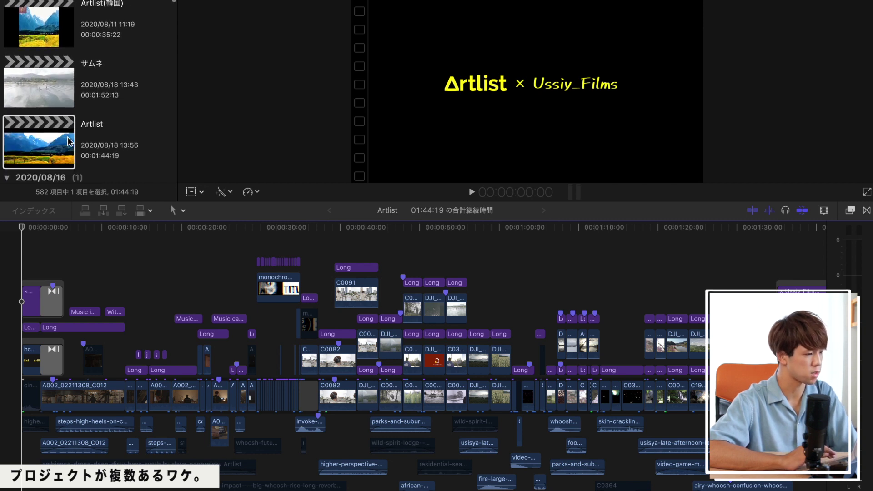
pyautogui.scroll(3, 69, 141)
pyautogui.scroll(-2, 69, 142)
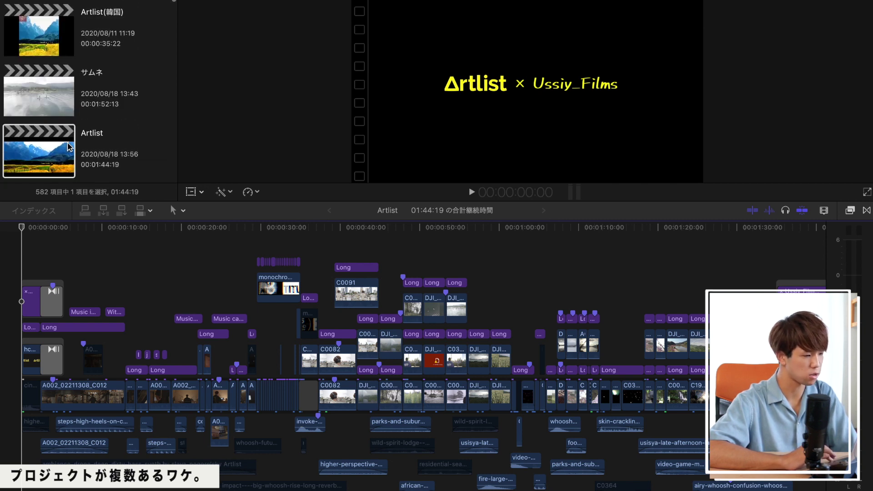
# Step: Open the サムネ project in the timeline, then the vertical Instagram project
pyautogui.press('XF86AudioRaiseVolume')
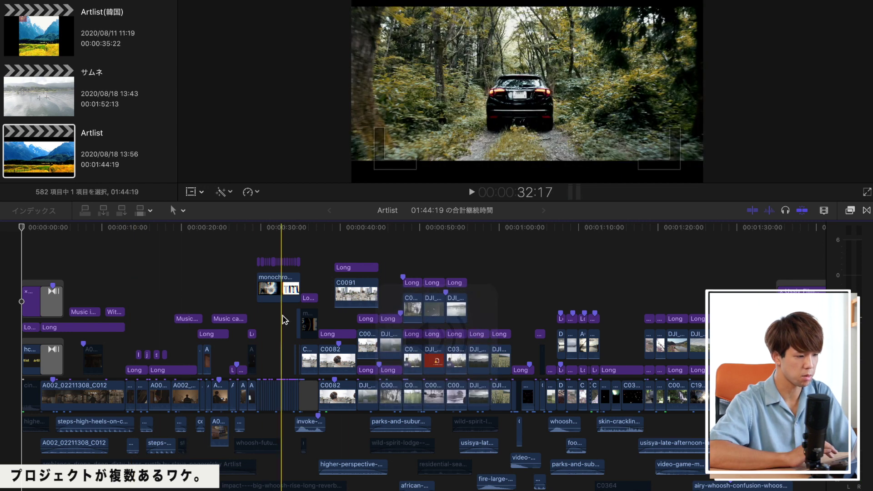
pyautogui.hscroll(5, 282, 320)
pyautogui.hscroll(-5, 283, 319)
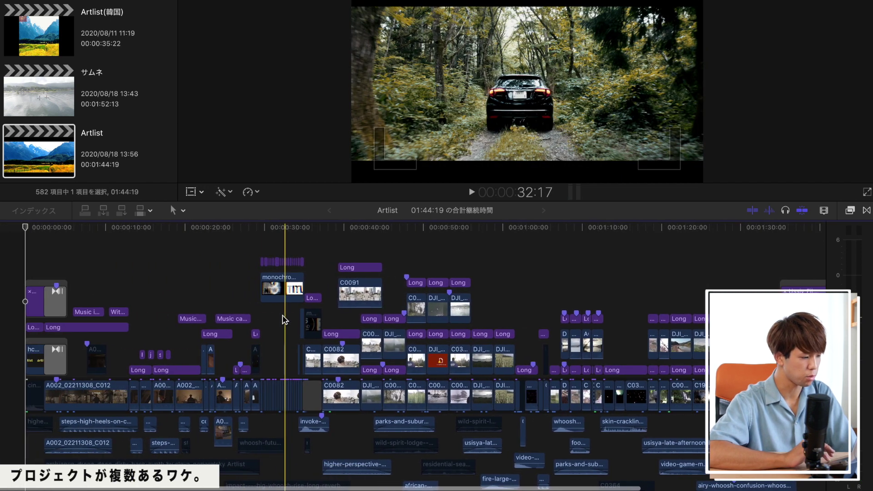
pyautogui.doubleClick(54, 110)
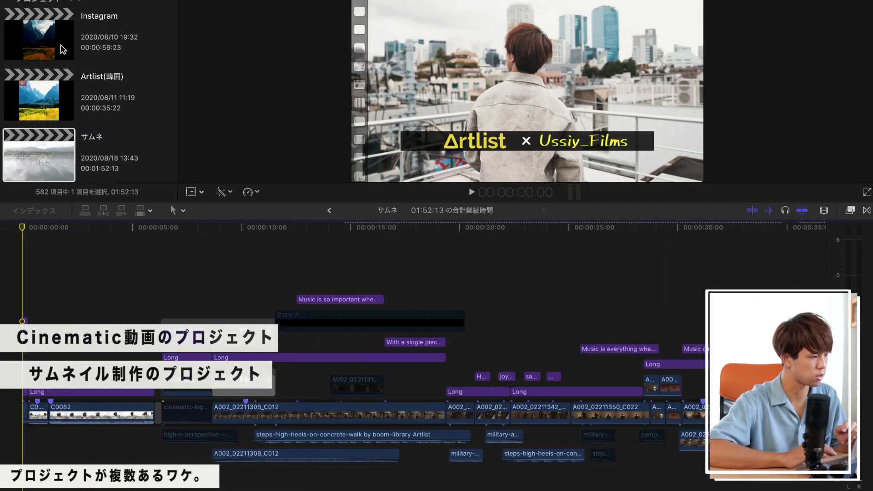
pyautogui.doubleClick(63, 49)
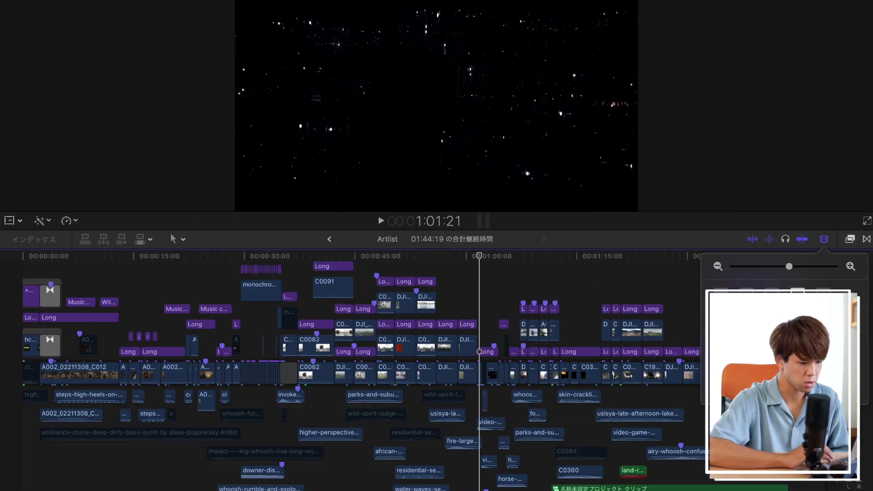
# Step: Scrub back to the 21-second mark and scroll across the Artlist timeline to survey its structure
pyautogui.moveTo(258, 279); pyautogui.dragTo(185, 281)
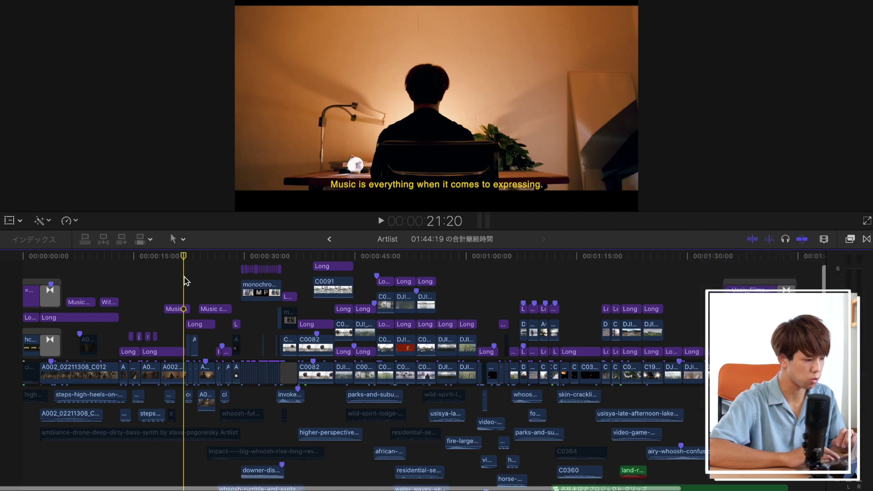
pyautogui.scroll(5, 184, 280)
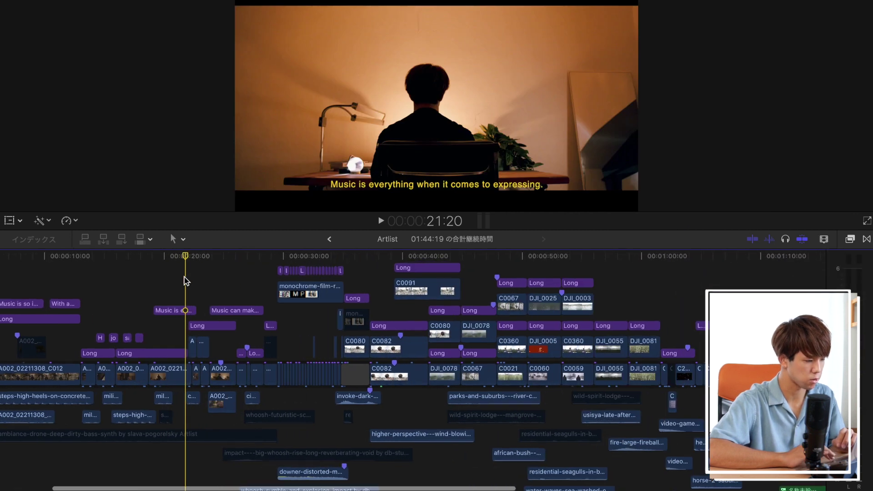
pyautogui.hscroll(-5, 184, 280)
pyautogui.scroll(-2, 184, 282)
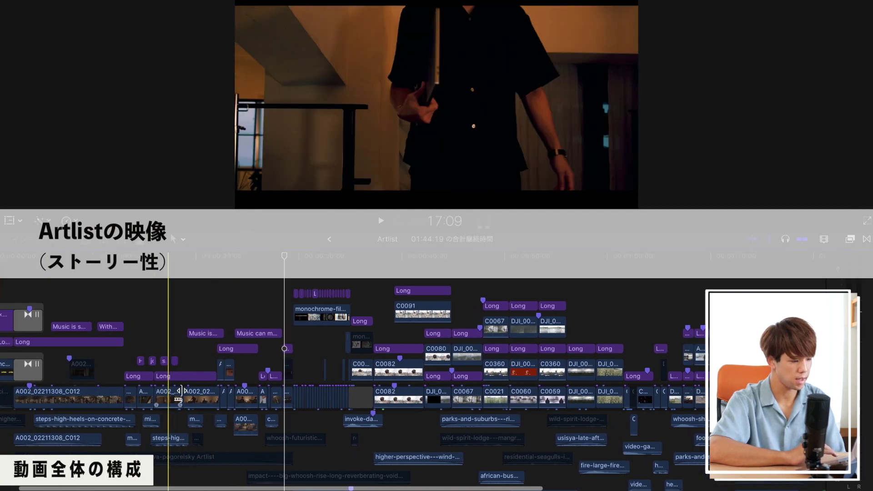
pyautogui.hscroll(5, 182, 395)
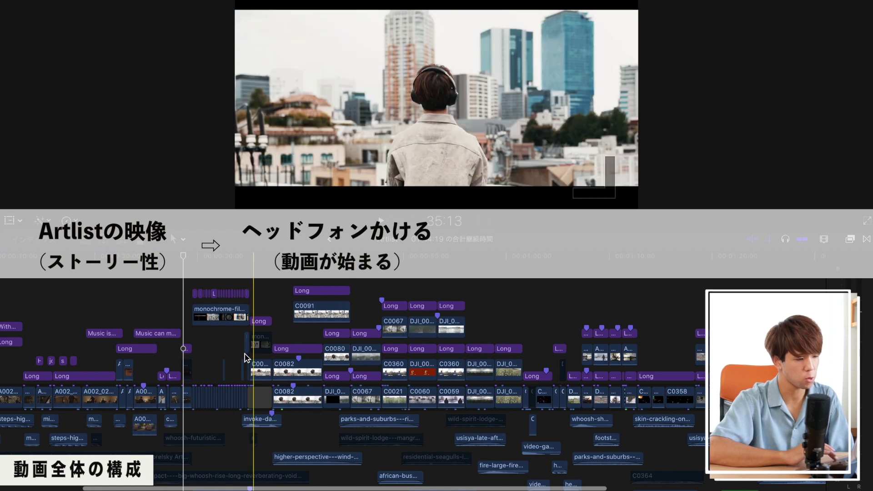
pyautogui.hscroll(6, 444, 393)
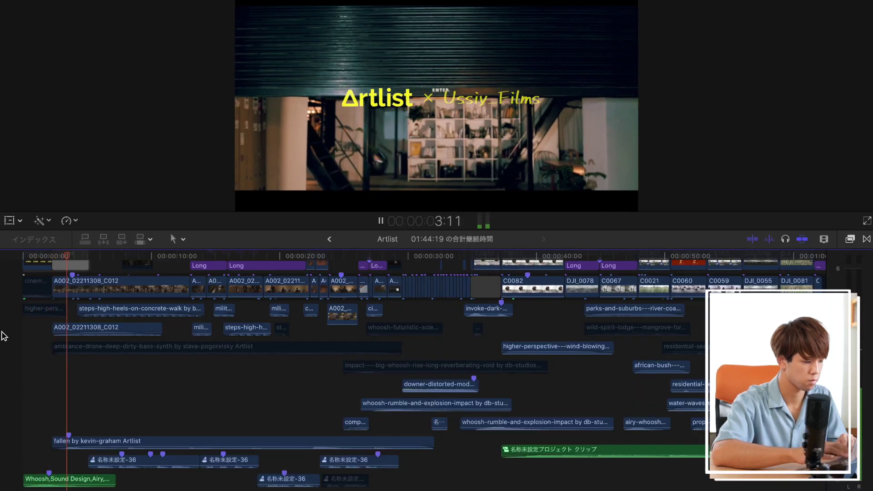
# Step: Play the opening from the very start with the Whoosh sound effect, then stop
pyautogui.press('space')
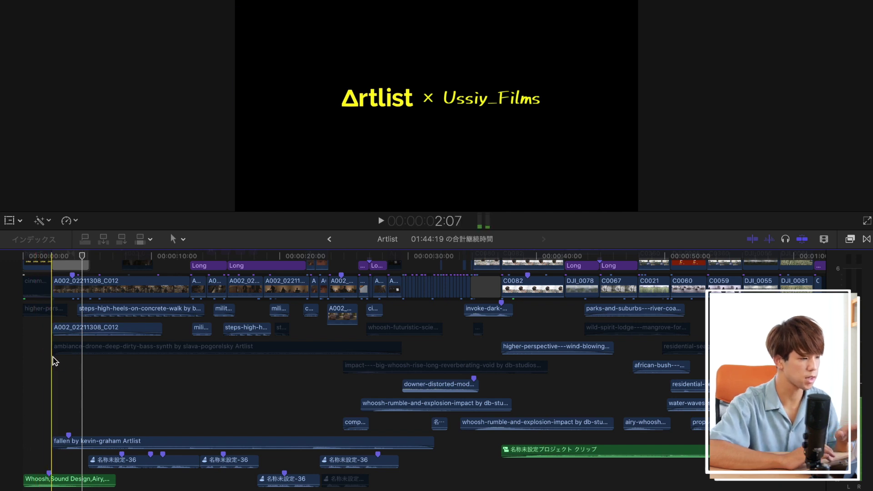
pyautogui.scroll(-1, 77, 367)
pyautogui.scroll(-2, 78, 367)
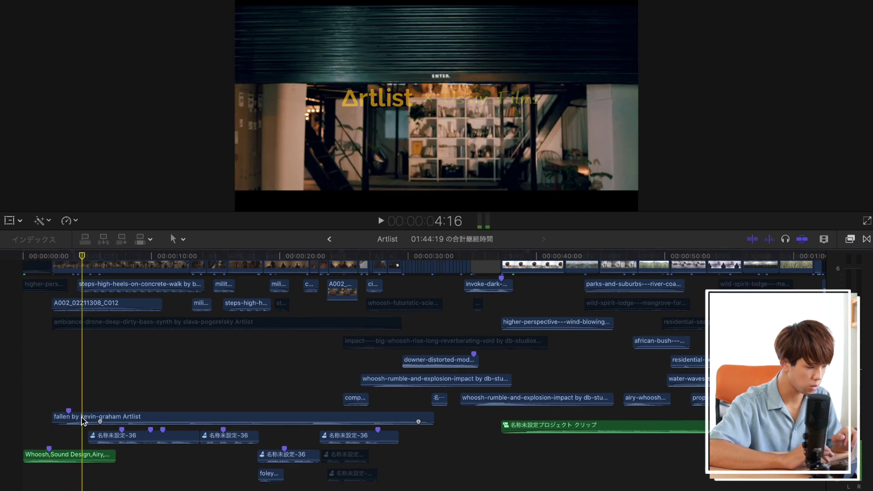
pyautogui.click(75, 416)
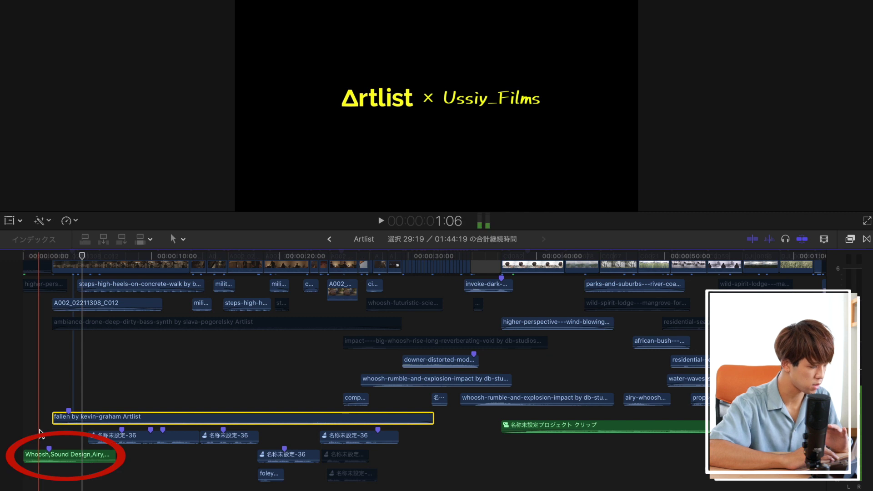
pyautogui.scroll(2, 55, 445)
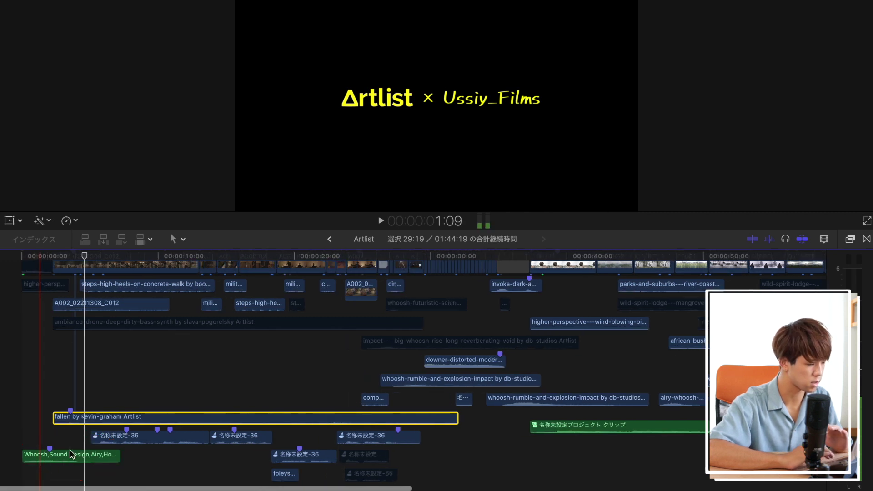
pyautogui.scroll(-3, 72, 453)
pyautogui.click(18, 404)
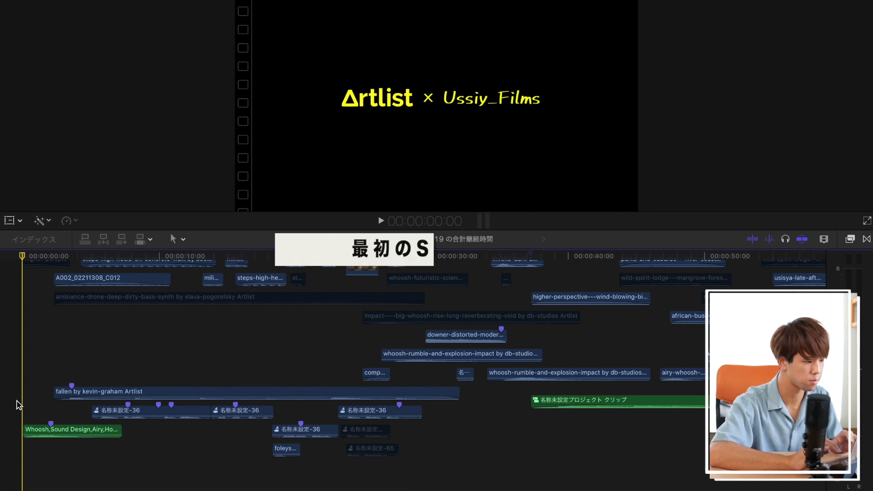
pyautogui.press('space')
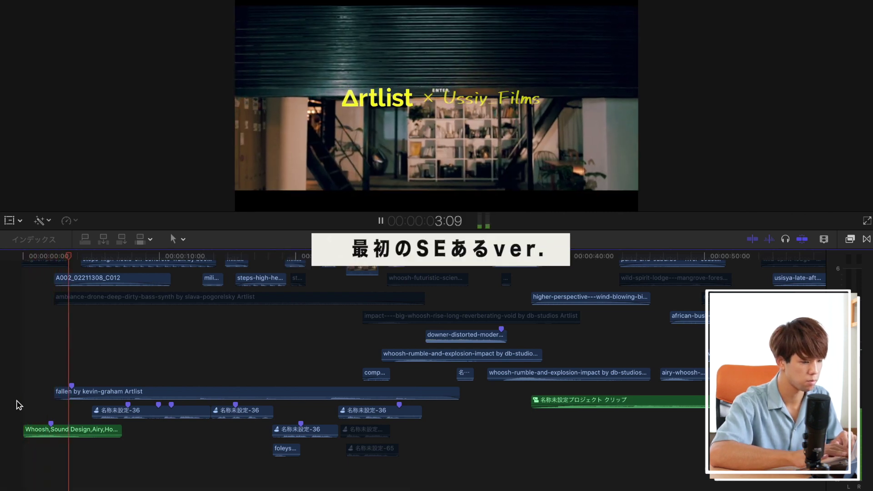
pyautogui.press('XF86AudioRaiseVolume')
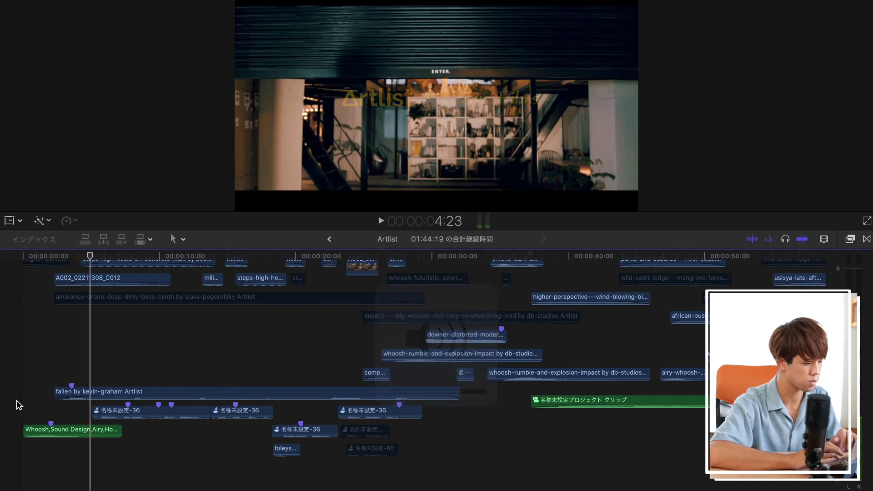
pyautogui.press('space')
pyautogui.press('Home')
# Step: Select the Whoosh clip and play the opening without it through the title
pyautogui.click(40, 431)
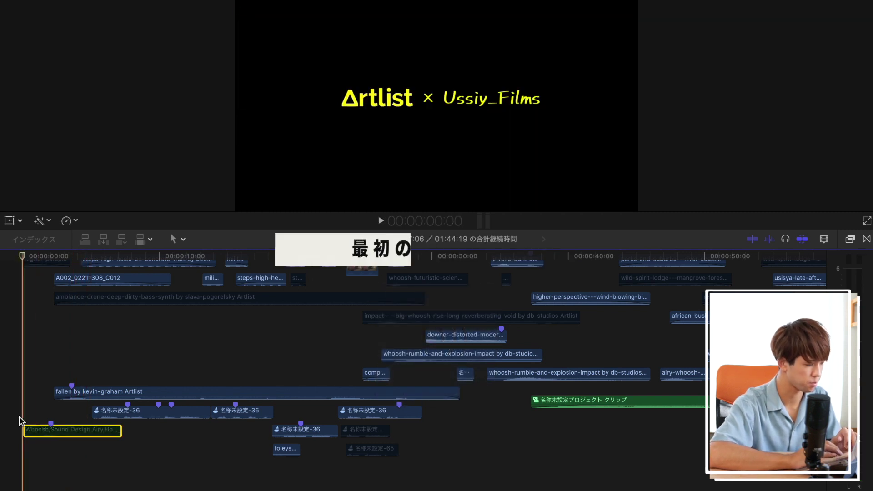
pyautogui.press('space')
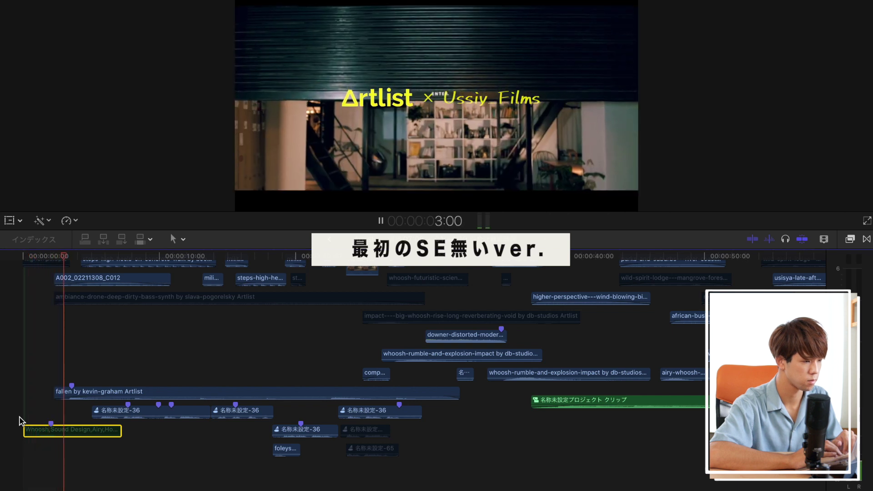
pyautogui.press('space')
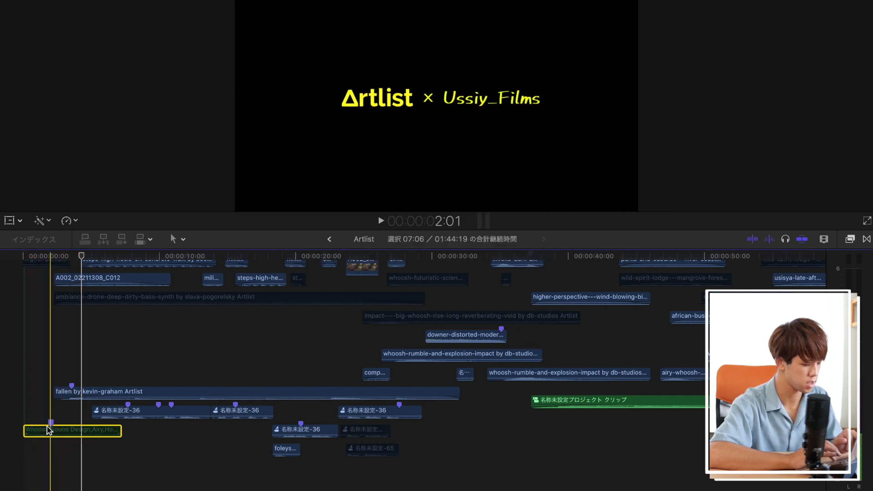
pyautogui.click(47, 426)
pyautogui.click(49, 430)
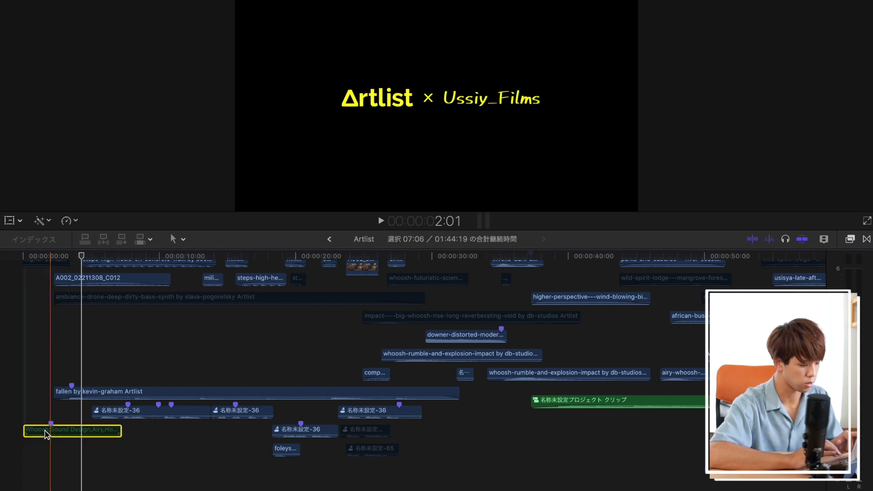
pyautogui.scroll(3, 48, 418)
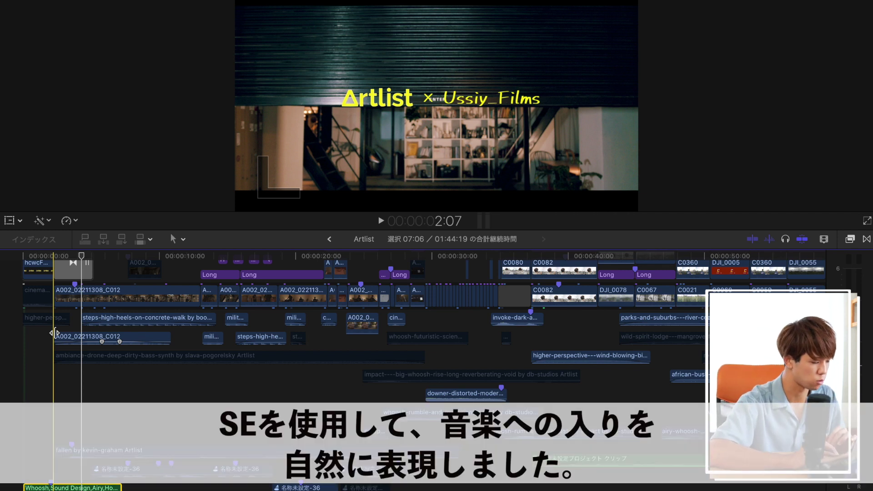
pyautogui.scroll(-2, 54, 333)
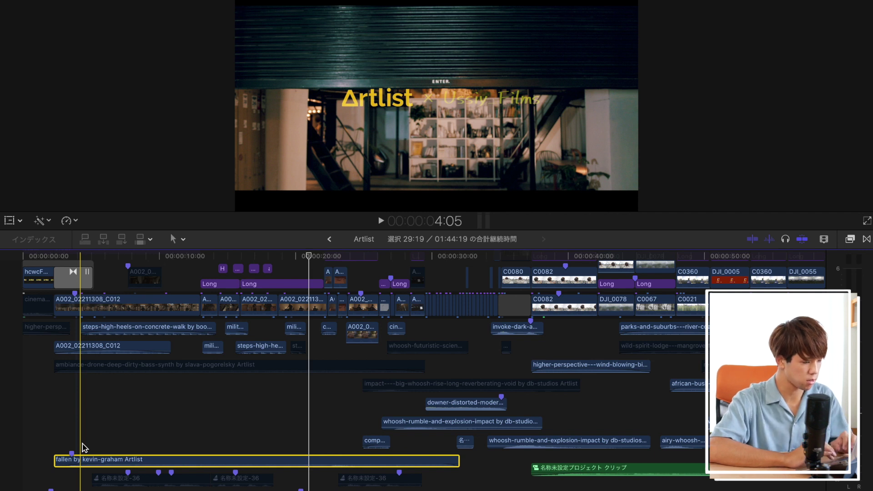
pyautogui.scroll(2, 61, 432)
pyautogui.scroll(2, 59, 429)
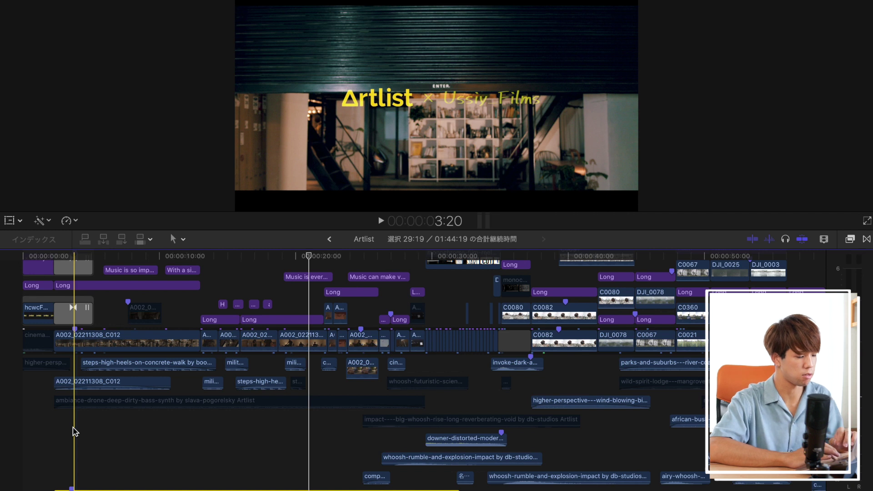
pyautogui.scroll(-2, 174, 433)
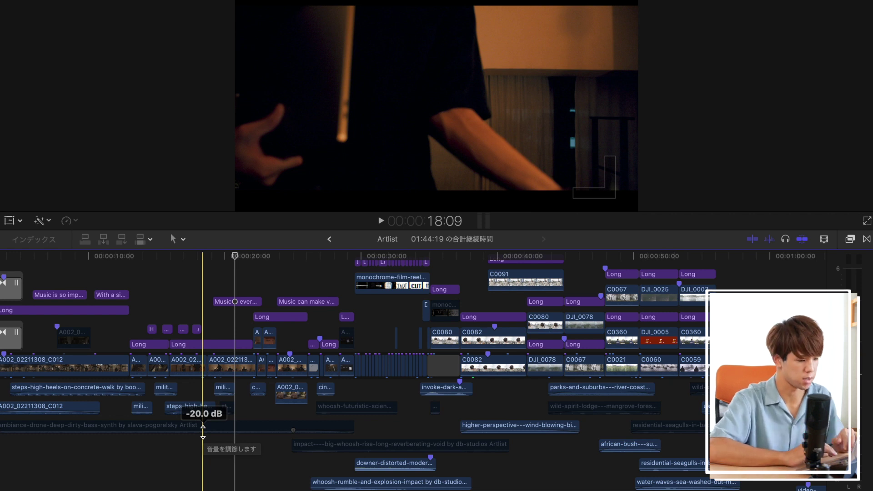
# Step: Play the sequence from 18:09 and stop near 29 seconds
pyautogui.press('space')
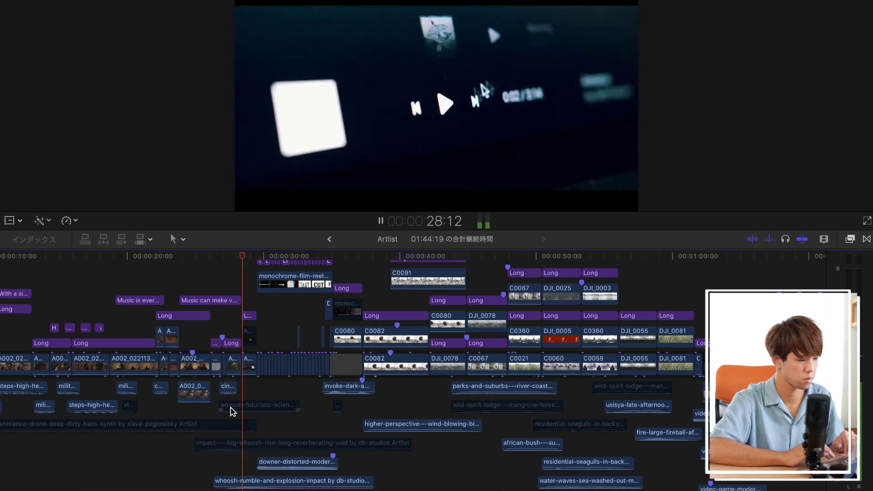
pyautogui.press('space')
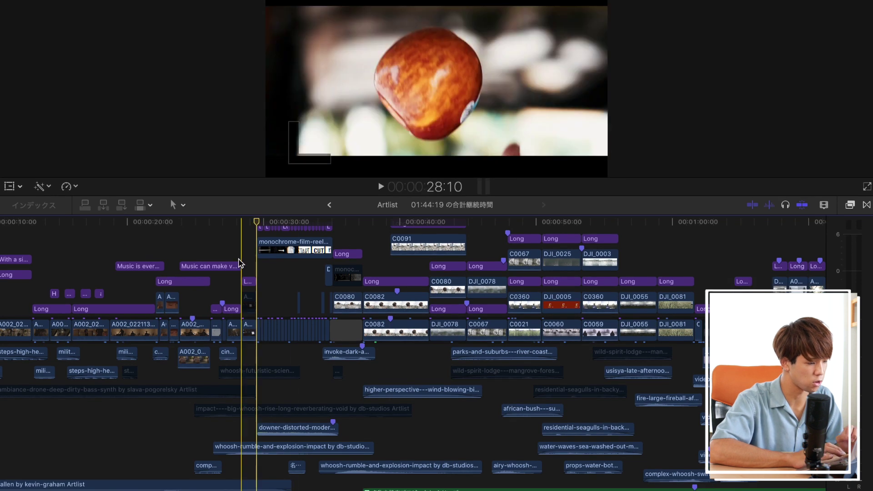
# Step: Play the headphone shots, stop at about 39 seconds, and zoom in on the 30–35 second cuts
pyautogui.click(238, 263)
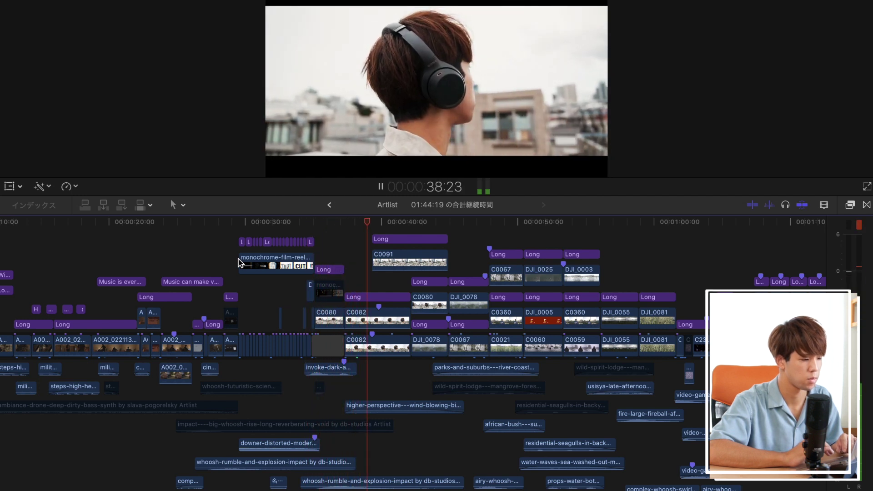
pyautogui.press('space')
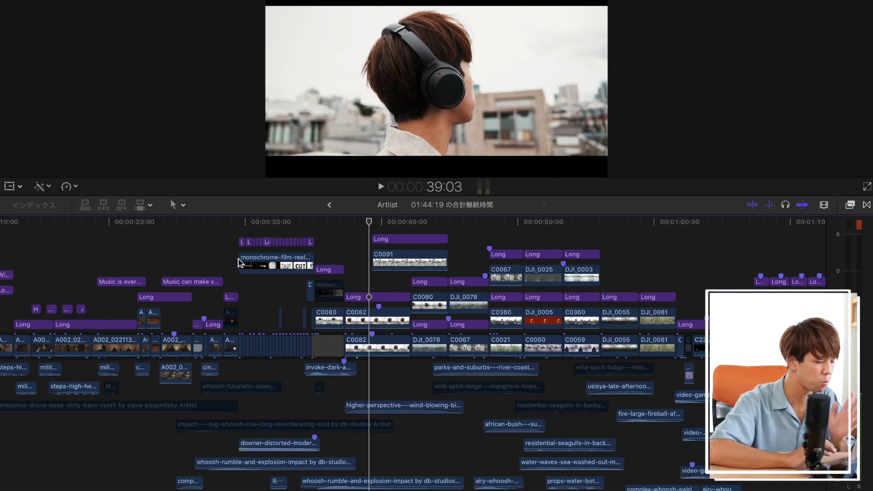
pyautogui.scroll(3, 237, 264)
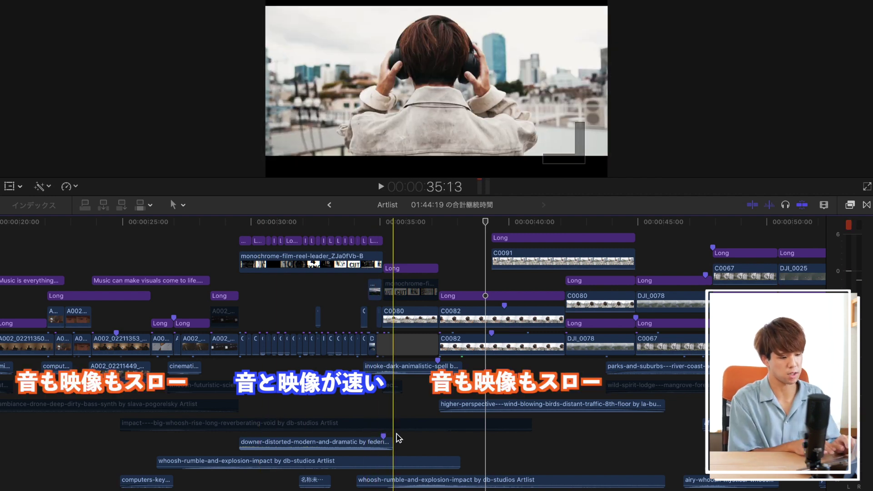
# Step: Play the slow-motion shots from 35:13 and stop at 38:03
pyautogui.press('space')
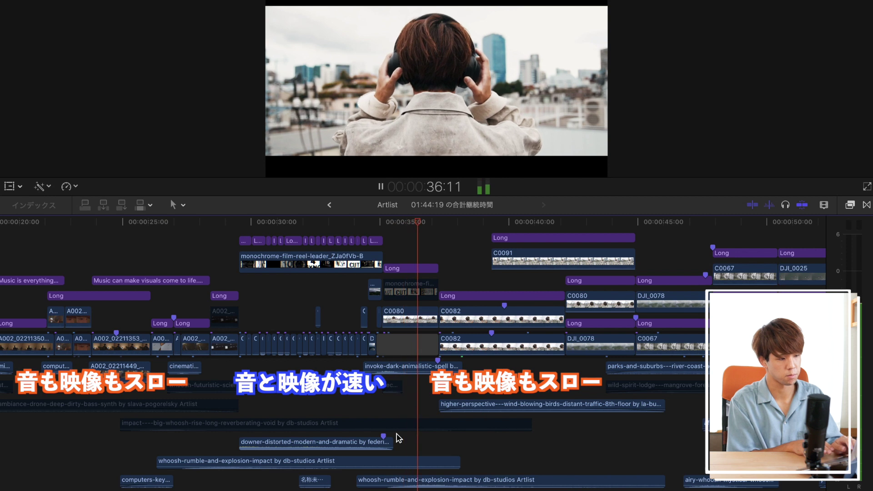
pyautogui.press('space')
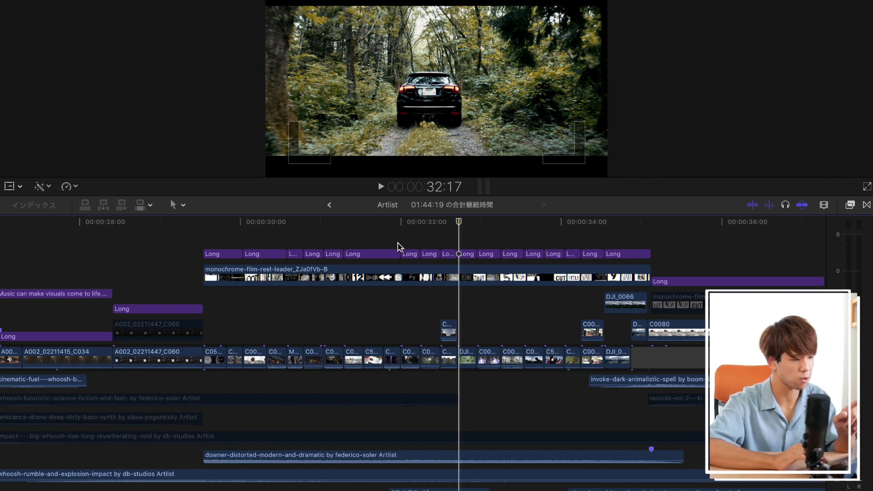
# Step: Step frame by frame through the 31–34 second cuts, jumping back to 31:19
pyautogui.press('Right')
pyautogui.press('Right')
pyautogui.press('Right')
pyautogui.press('Right')
pyautogui.press('Right')
pyautogui.press('Right')
pyautogui.press('Right')
pyautogui.press('Right')
pyautogui.press('Right')
pyautogui.press('Right')
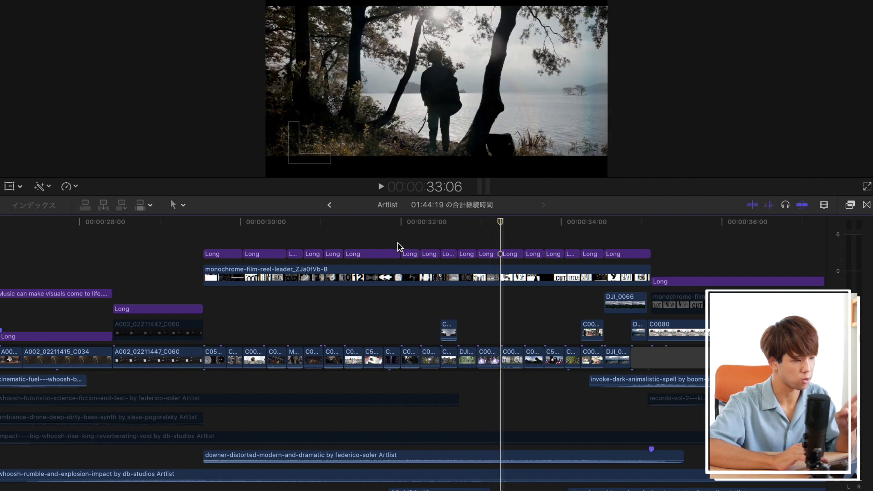
pyautogui.press('Right')
pyautogui.press('Right')
pyautogui.press('Right')
pyautogui.press('Right')
pyautogui.press('Right')
pyautogui.press('Right')
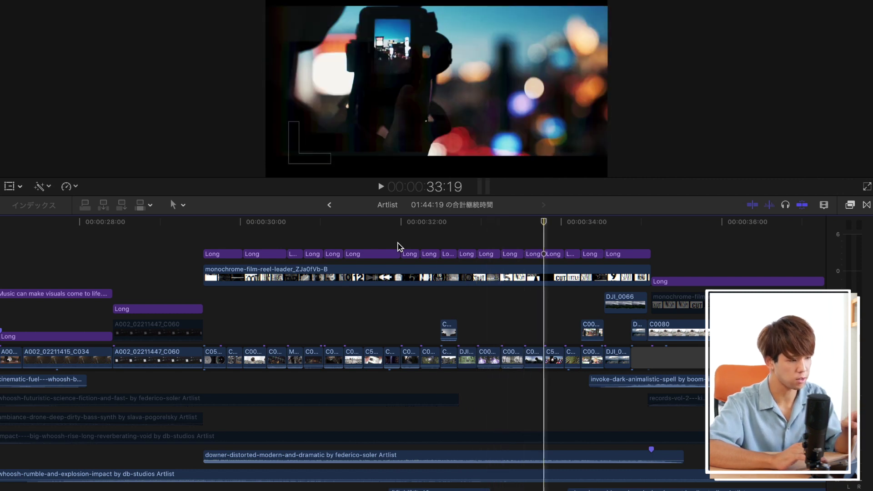
pyautogui.press('Right')
pyautogui.press('Right')
pyautogui.press('Right')
pyautogui.press('Right')
pyautogui.press('Right')
pyautogui.press('Right')
pyautogui.press('Right')
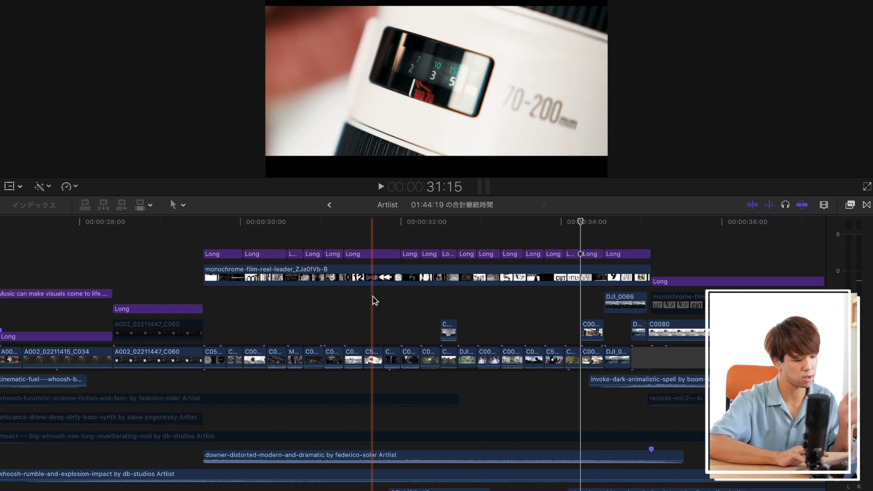
pyautogui.click(373, 301)
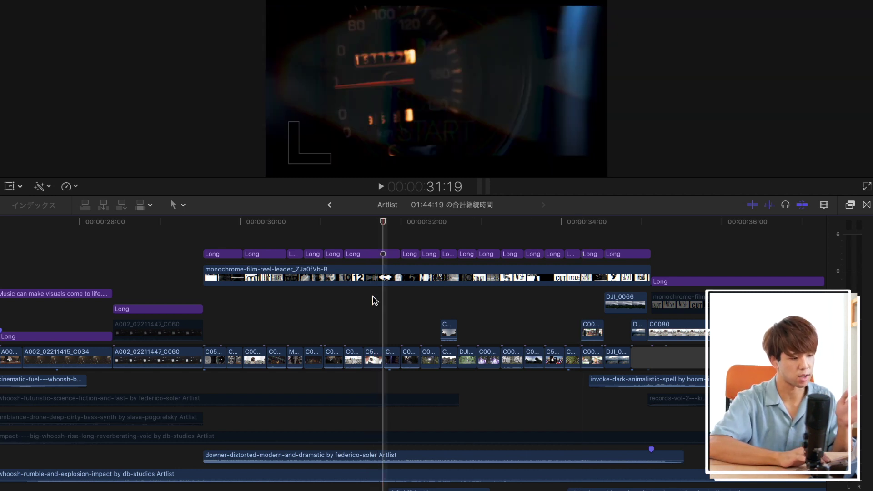
pyautogui.press('Left')
pyautogui.press('Left')
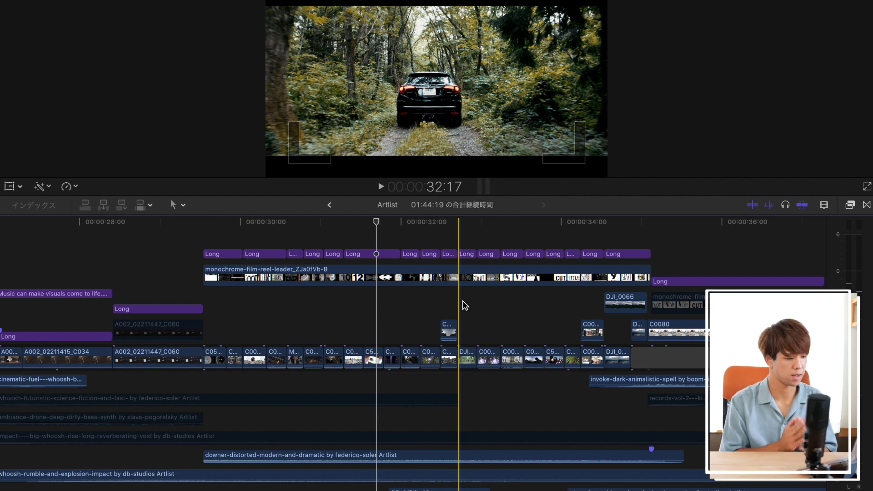
# Step: Zoom the timeline out and park the playhead just before 30 seconds
pyautogui.press('super+minus')
pyautogui.scroll(-5, 464, 305)
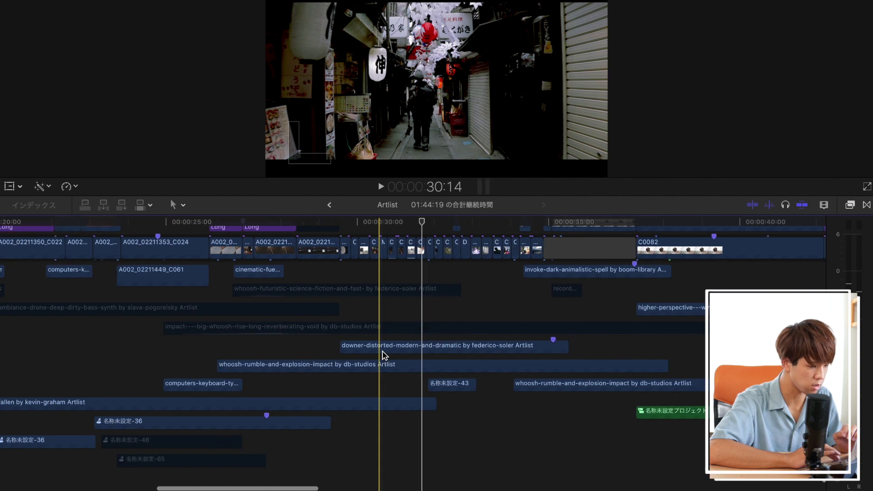
pyautogui.press('super+minus')
pyautogui.scroll(2, 383, 354)
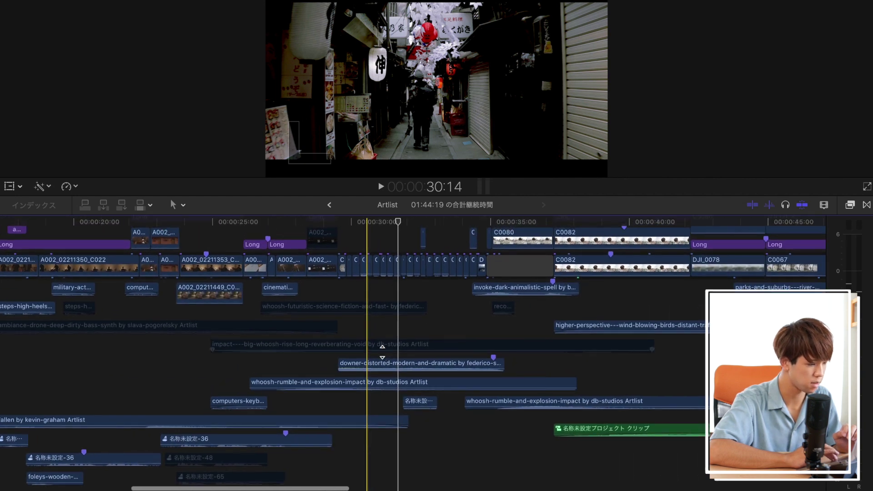
pyautogui.scroll(1, 383, 351)
pyautogui.hscroll(1, 383, 352)
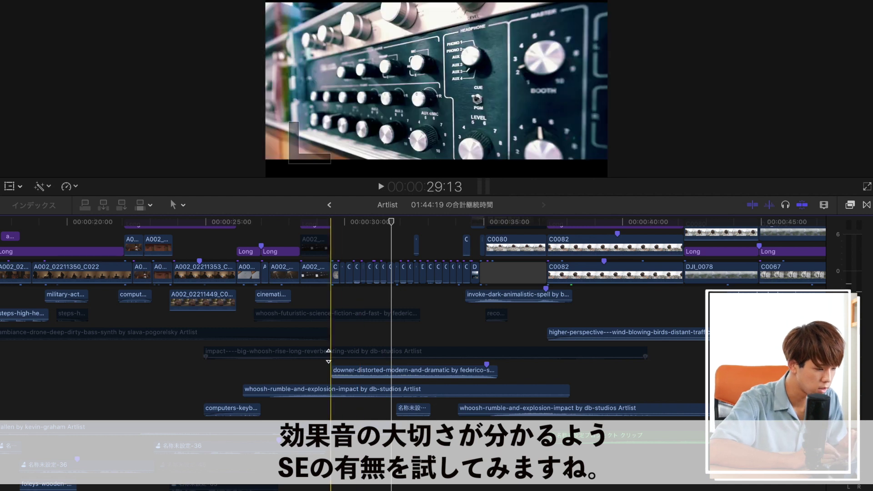
pyautogui.click(330, 368)
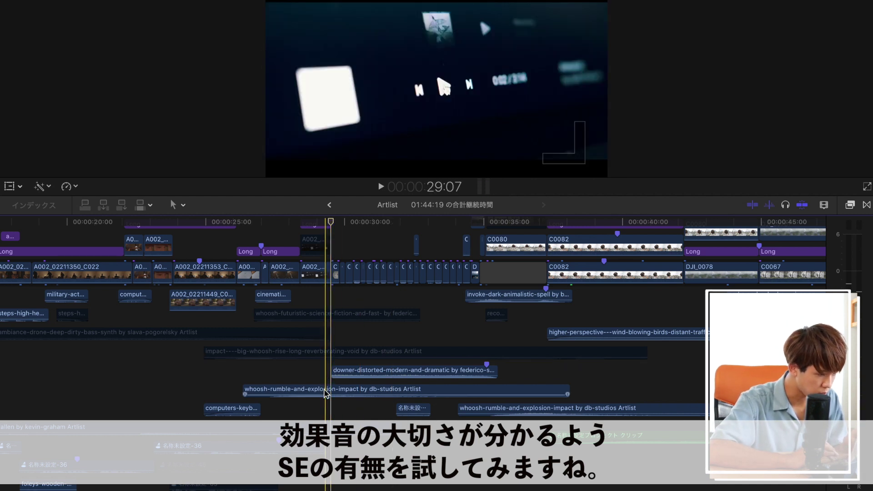
# Step: Disable the whoosh-rumble-and-explosion-impact effect and play the 28–30 second passage without it
pyautogui.click(325, 392)
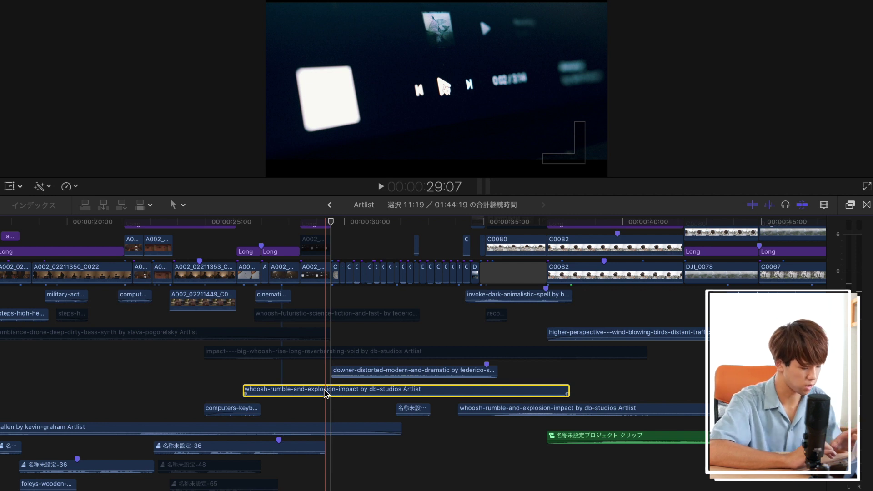
pyautogui.press('v')
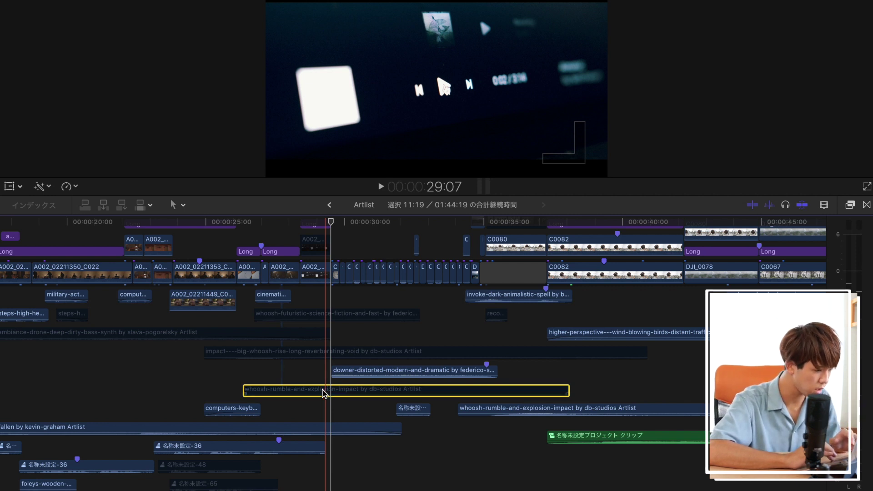
pyautogui.press('space')
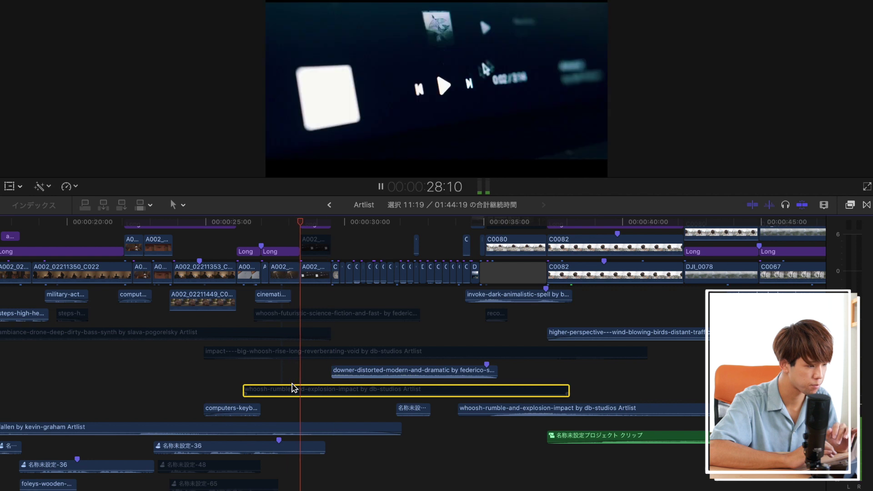
pyautogui.press('space')
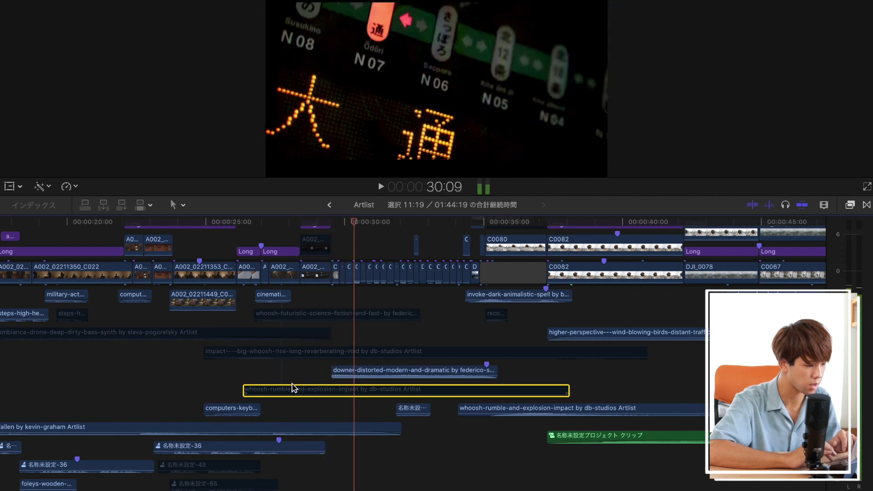
pyautogui.click(293, 376)
pyautogui.press('space')
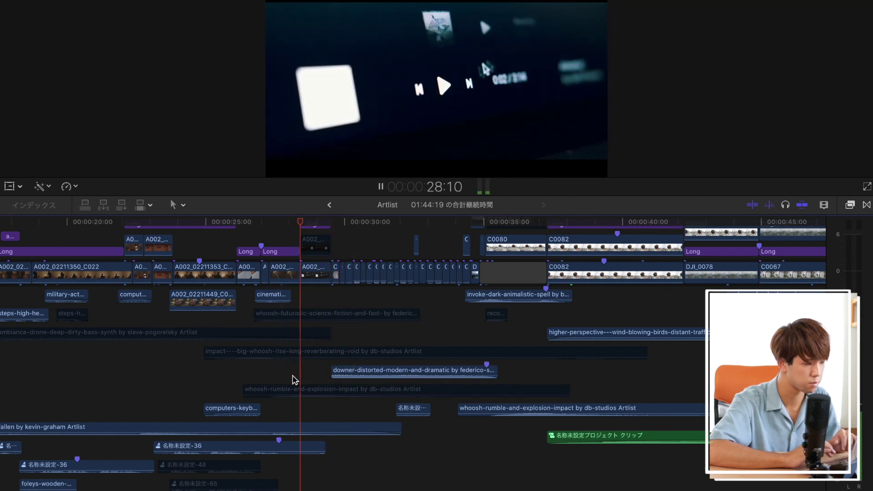
pyautogui.press('space')
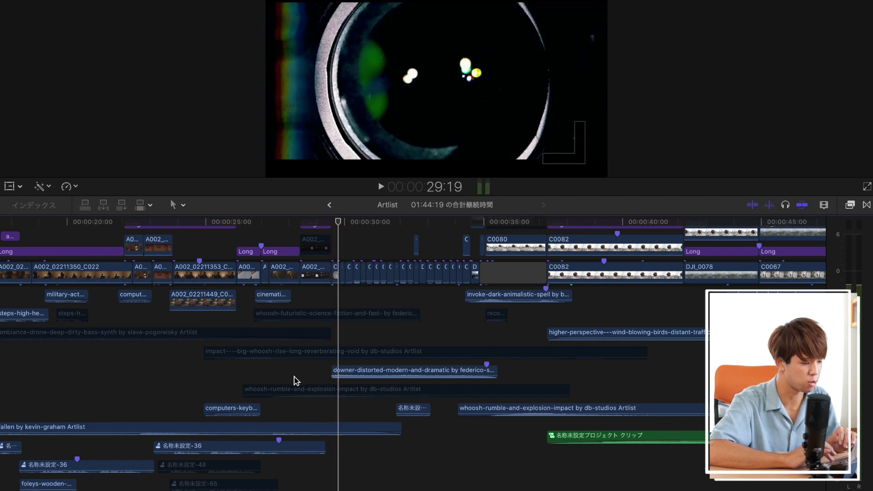
# Step: Re-enable the whoosh effect and replay from about 27 seconds to hear it restored
pyautogui.click(301, 390)
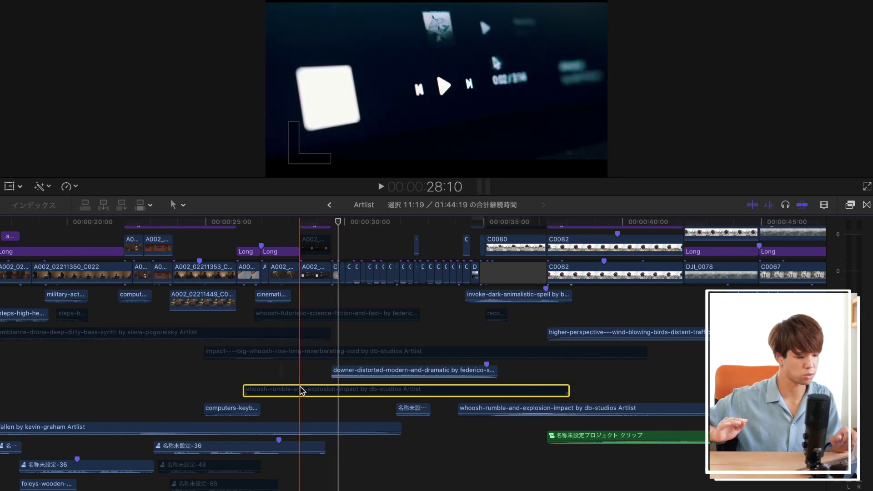
pyautogui.press('v')
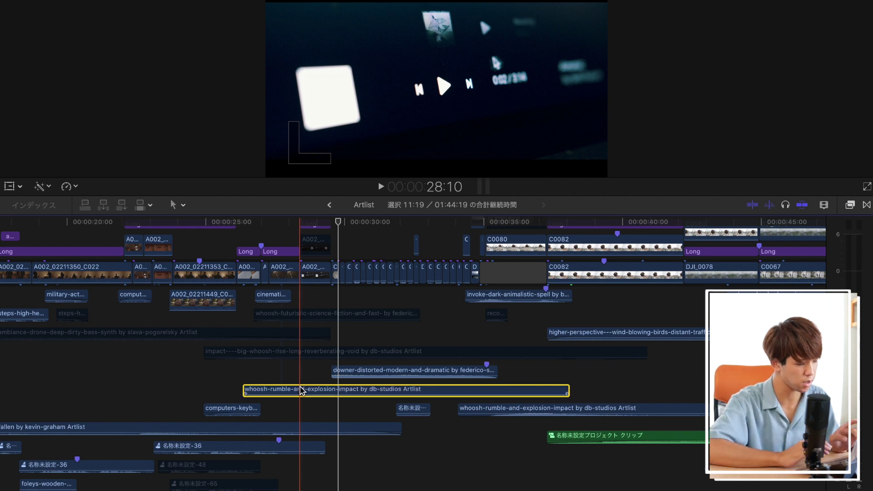
pyautogui.click(279, 372)
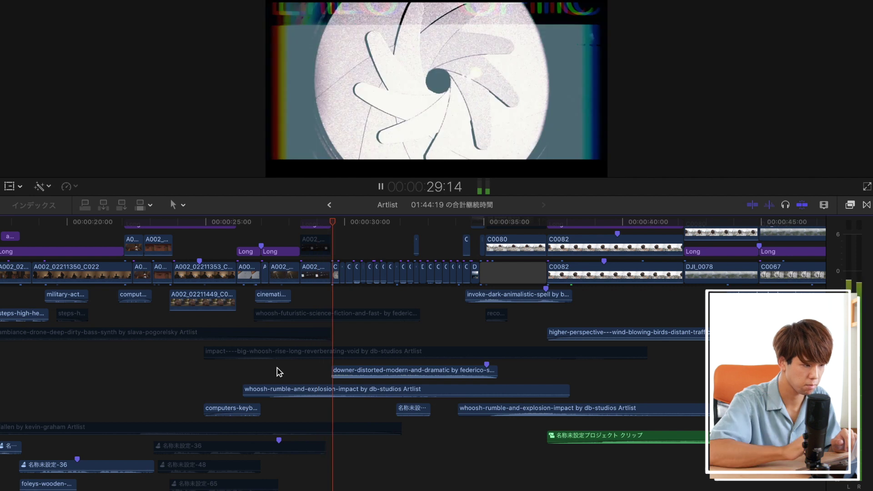
pyautogui.press('space')
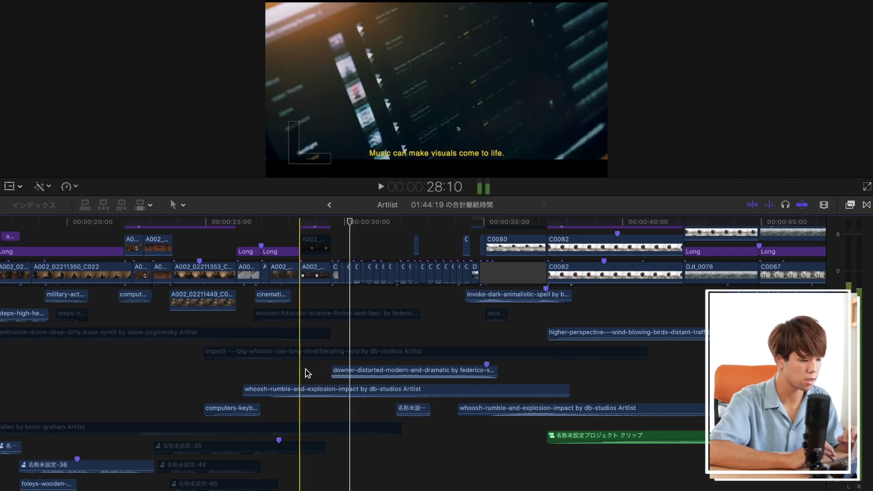
pyautogui.click(340, 372)
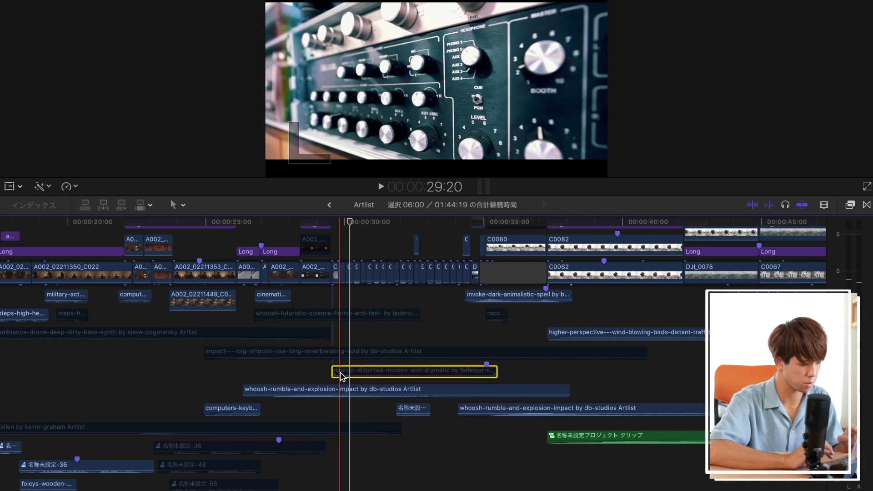
pyautogui.hscroll(2, 282, 374)
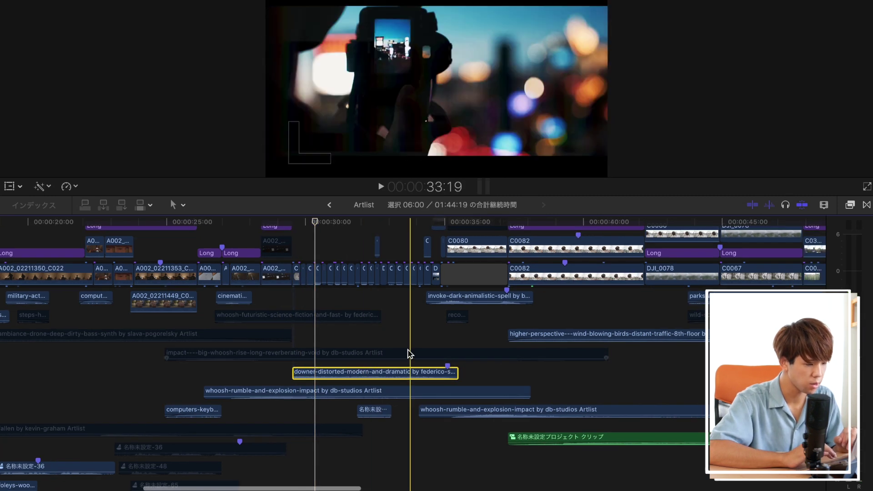
pyautogui.hscroll(2, 409, 352)
pyautogui.scroll(1, 410, 352)
pyautogui.click(462, 317)
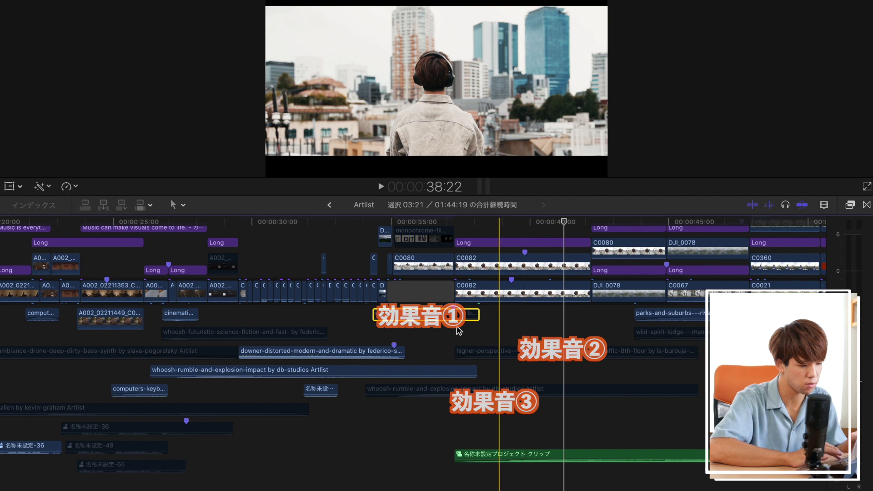
pyautogui.click(470, 352)
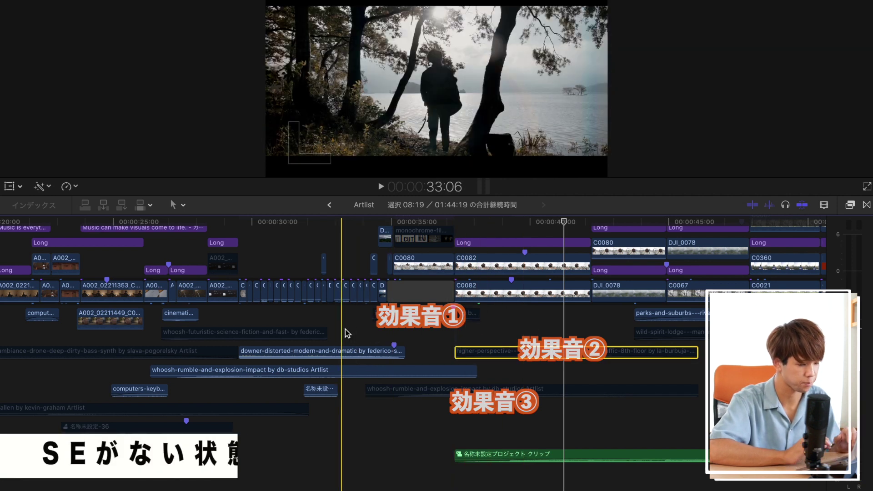
pyautogui.press('space')
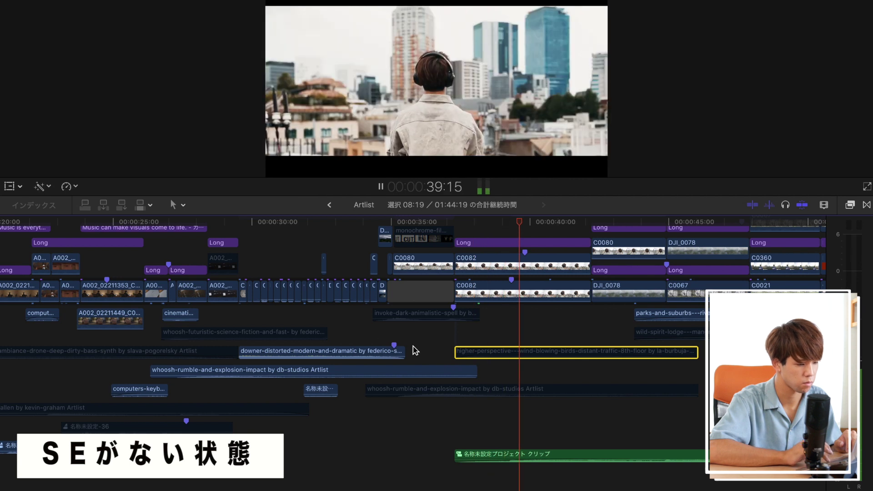
pyautogui.press('space')
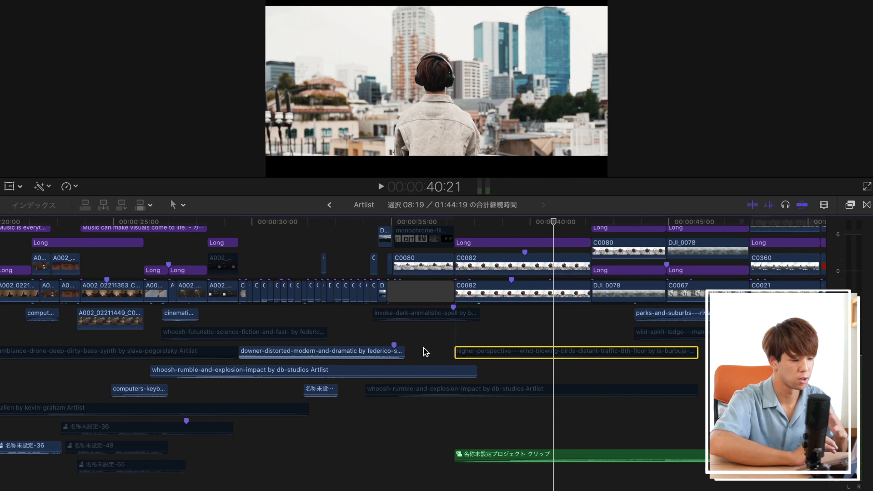
pyautogui.click(423, 314)
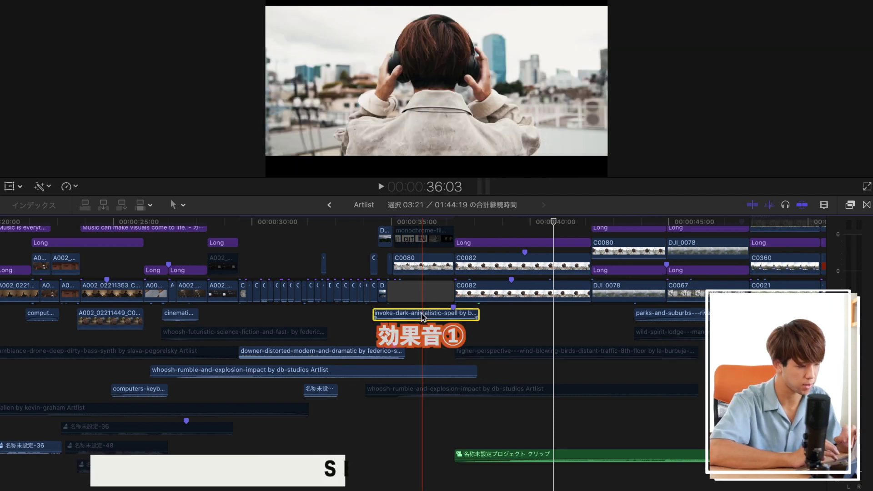
pyautogui.press('space')
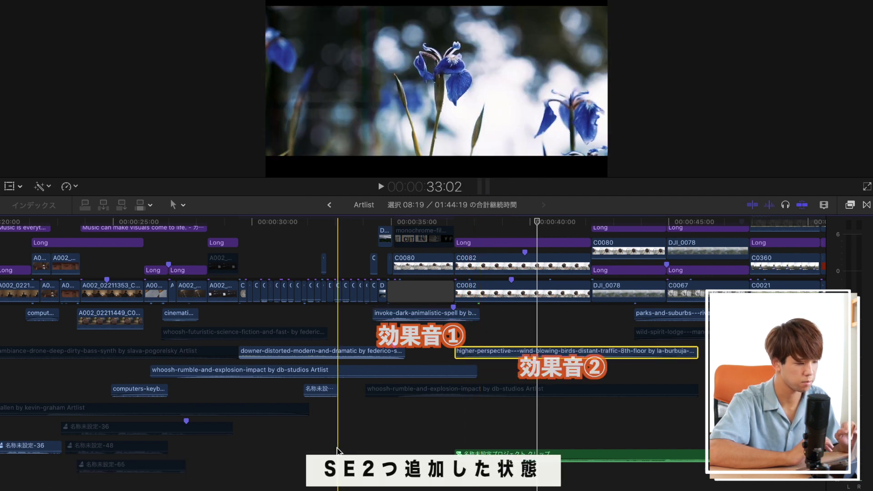
pyautogui.press('space')
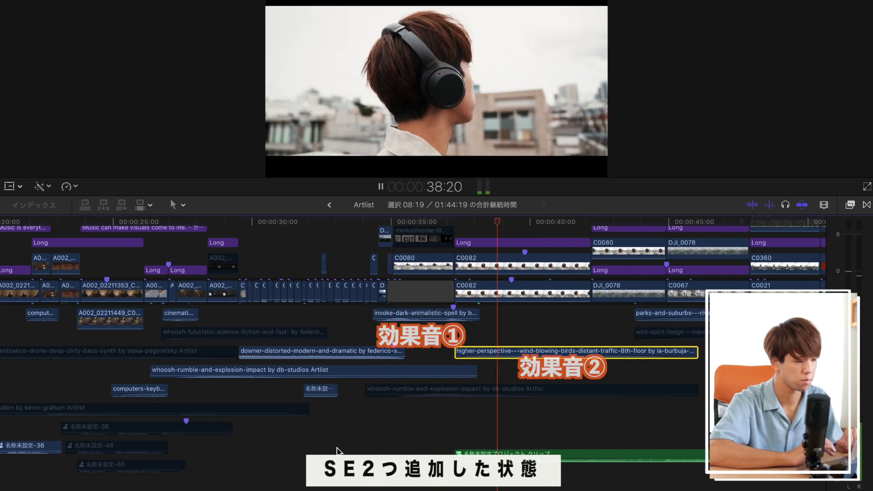
pyautogui.click(342, 452)
pyautogui.press('space')
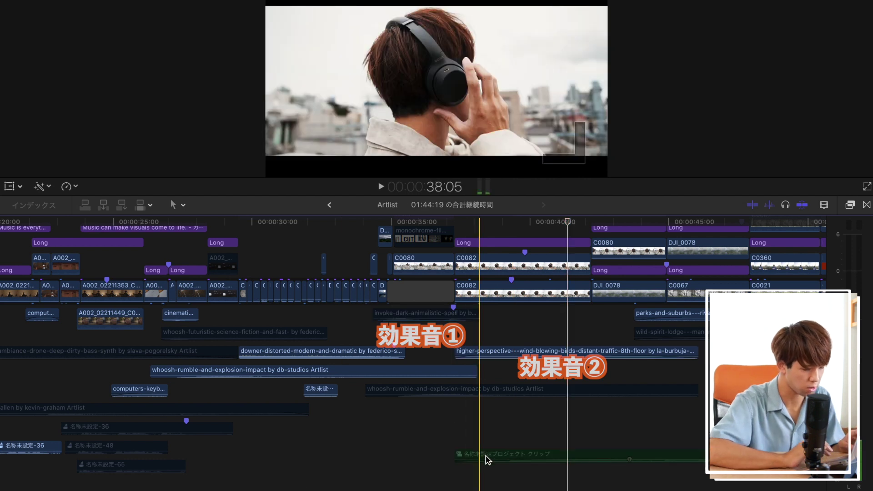
pyautogui.click(486, 454)
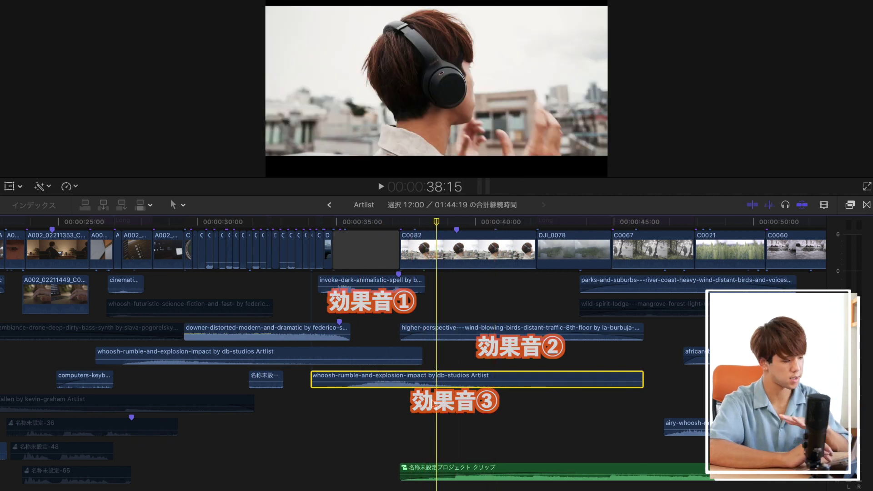
pyautogui.click(240, 435)
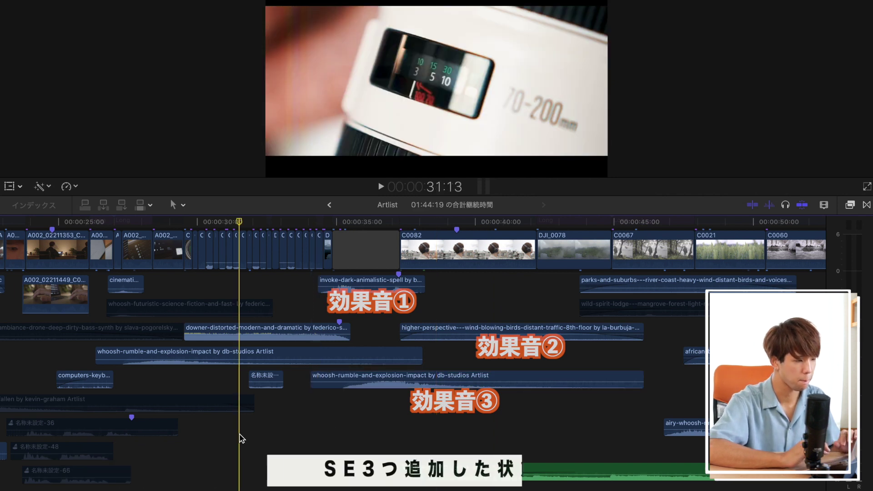
pyautogui.press('space')
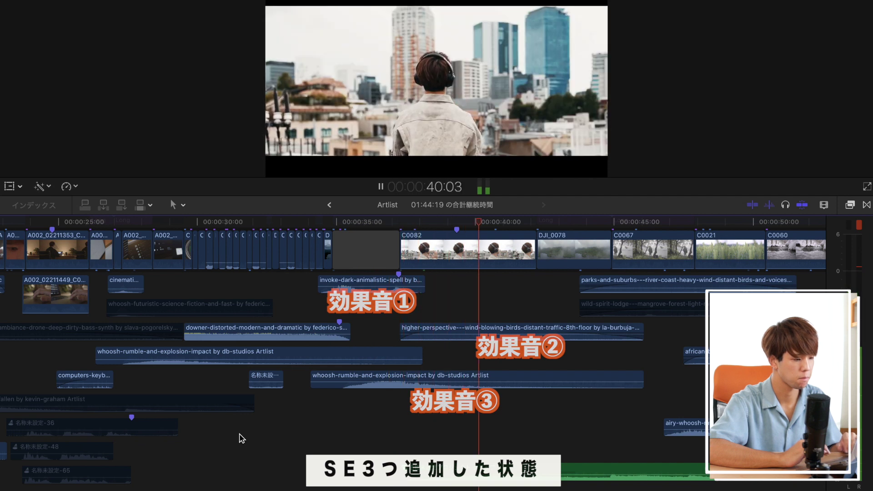
pyautogui.press('space')
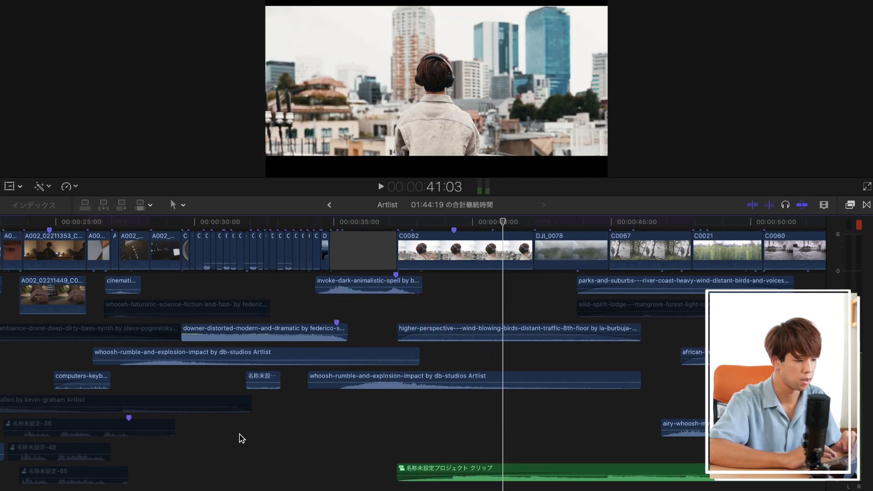
pyautogui.hscroll(5, 240, 437)
pyautogui.hscroll(2, 314, 403)
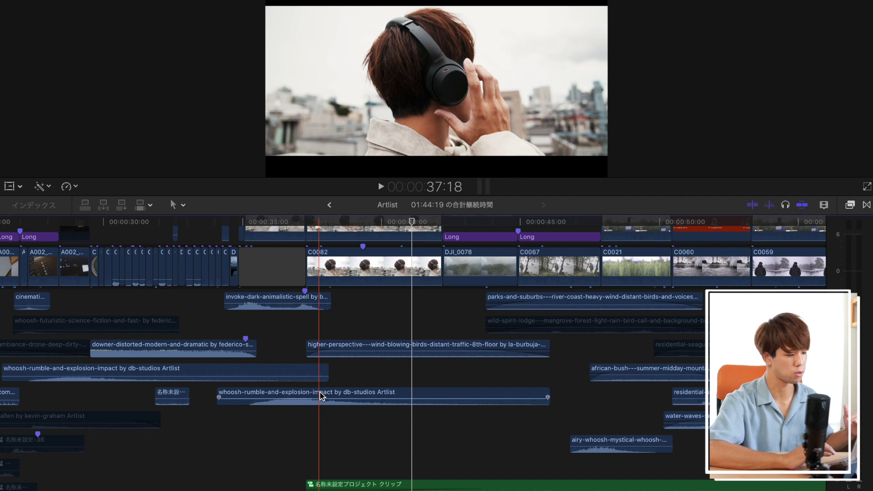
pyautogui.scroll(5, 314, 394)
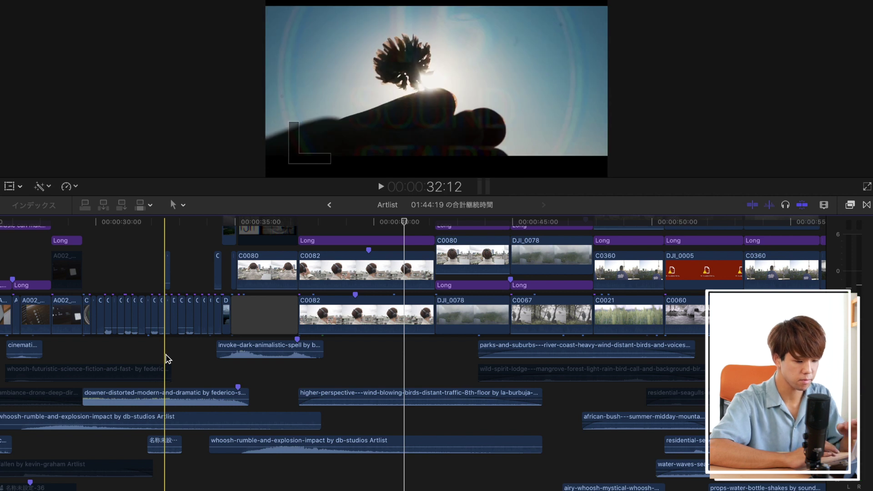
pyautogui.press('F12')
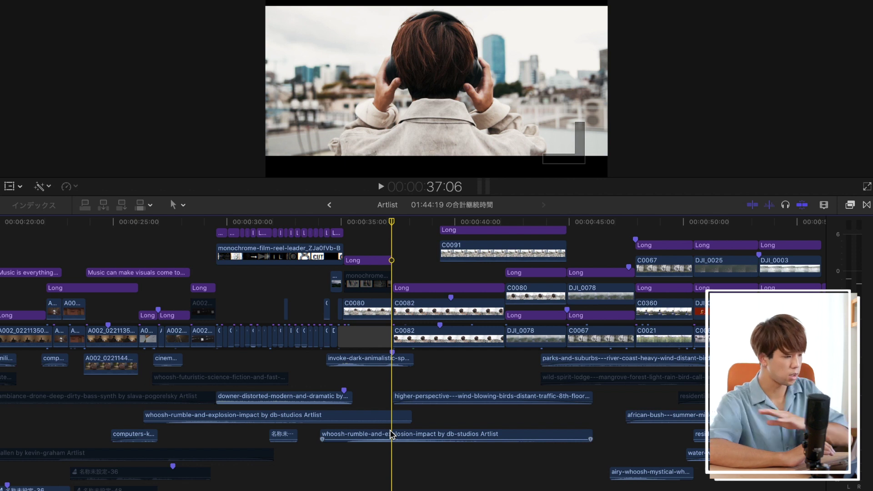
pyautogui.scroll(-5, 390, 434)
pyautogui.hscroll(-5, 390, 434)
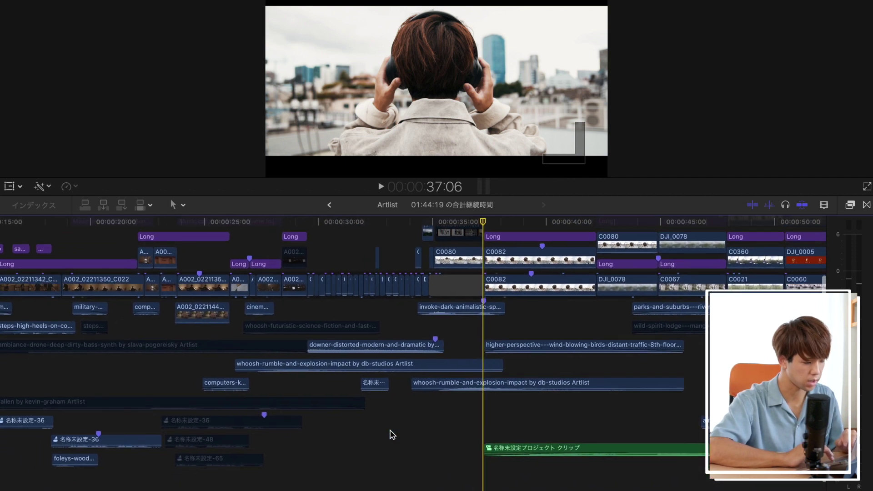
pyautogui.hscroll(10, 335, 468)
pyautogui.scroll(3, 335, 467)
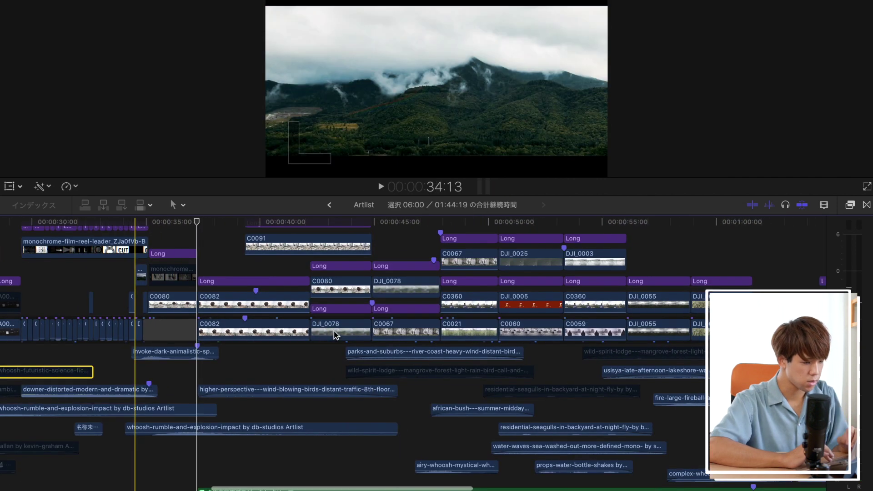
pyautogui.hscroll(2, 335, 319)
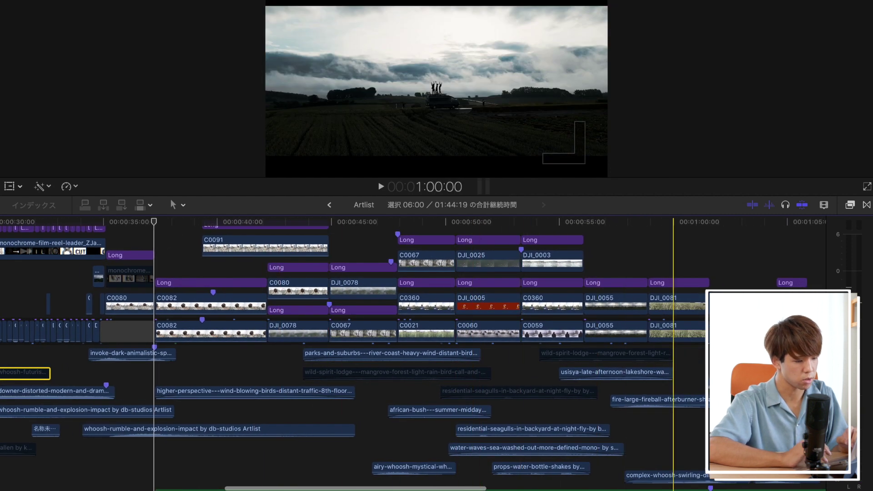
pyautogui.press('XF86AudioRaiseVolume')
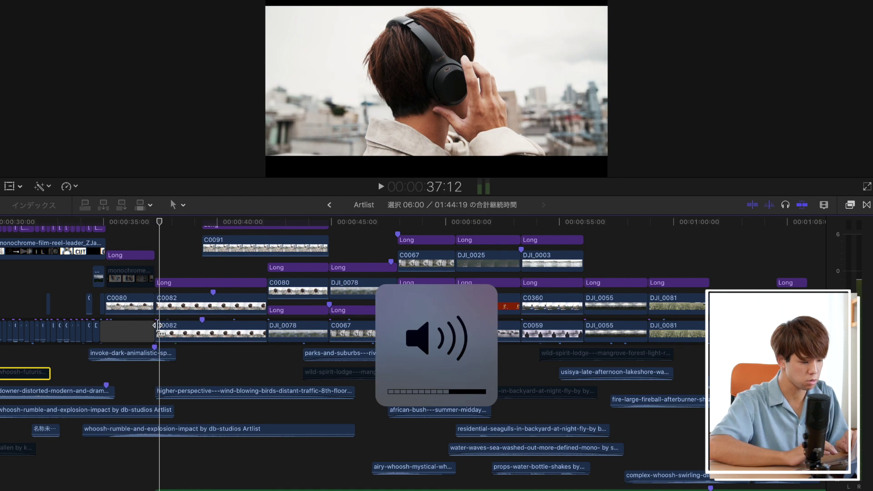
pyautogui.press('space')
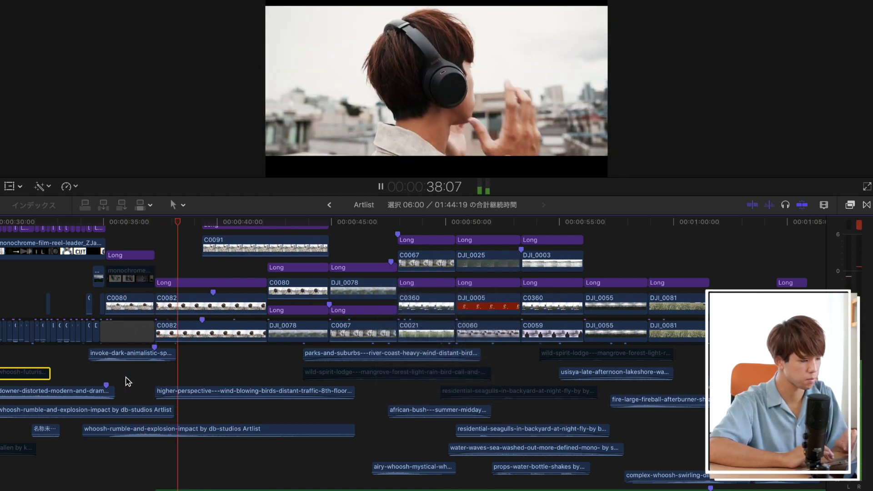
pyautogui.hscroll(1, 128, 382)
pyautogui.hscroll(2, 128, 382)
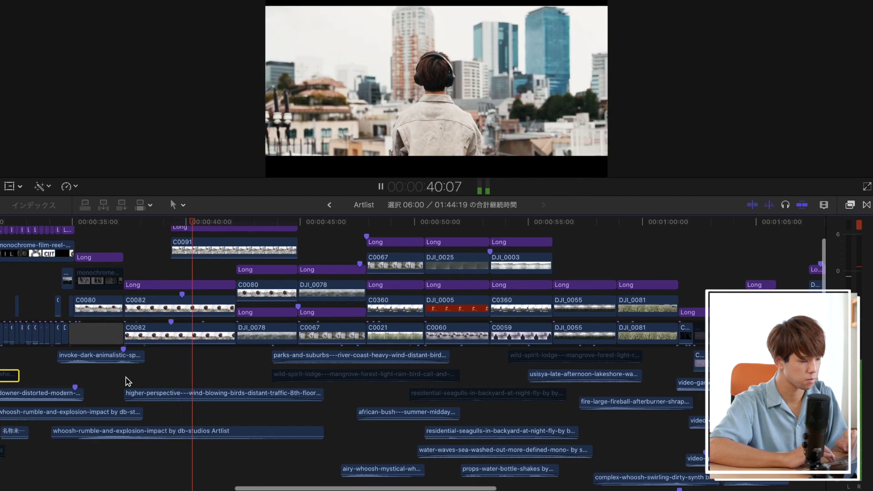
pyautogui.hscroll(3, 128, 382)
pyautogui.hscroll(1, 128, 382)
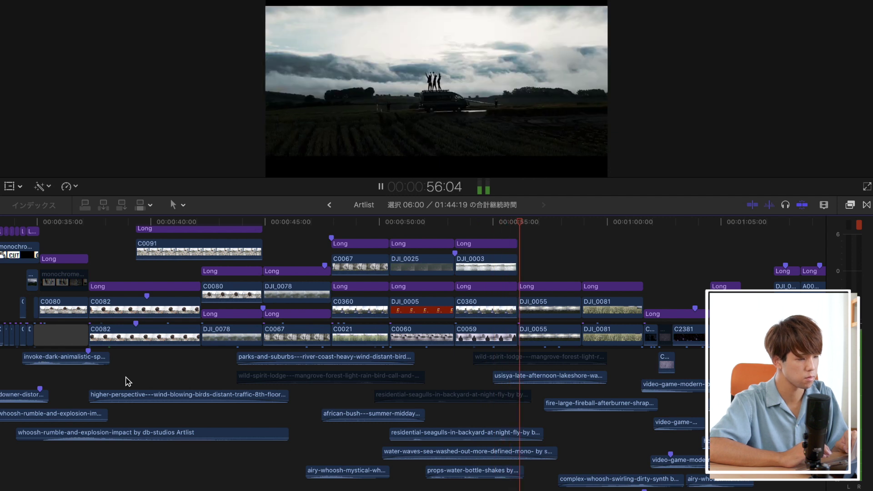
pyautogui.press('space')
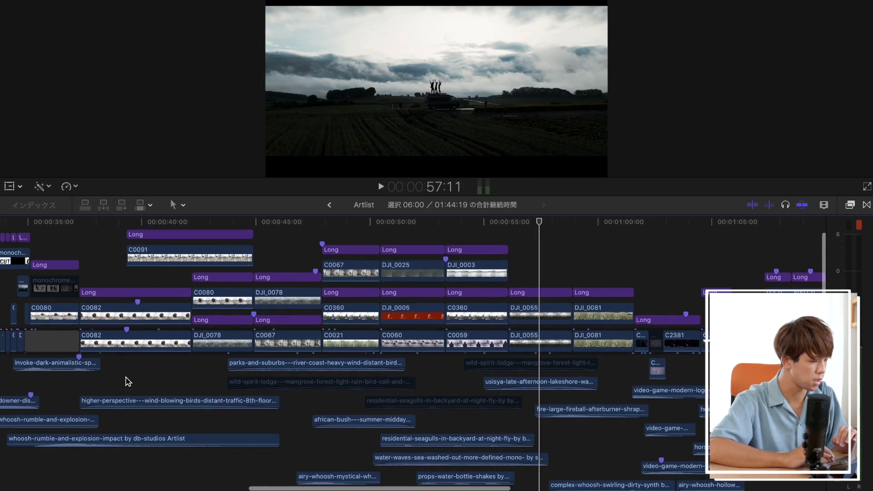
pyautogui.hscroll(2, 128, 381)
pyautogui.scroll(1, 129, 381)
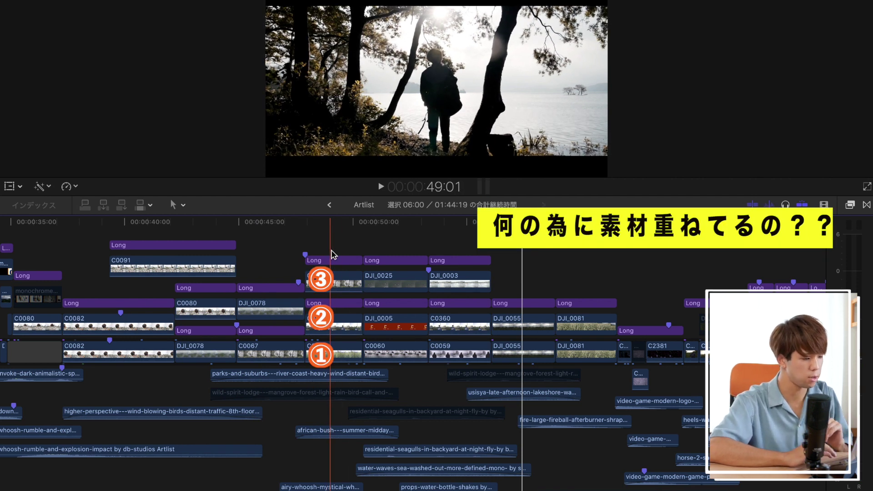
# Step: Inspect the stacked clips on layers ② and ③ around 49 seconds and play from earlier
pyautogui.hscroll(1, 332, 253)
pyautogui.scroll(-1, 332, 254)
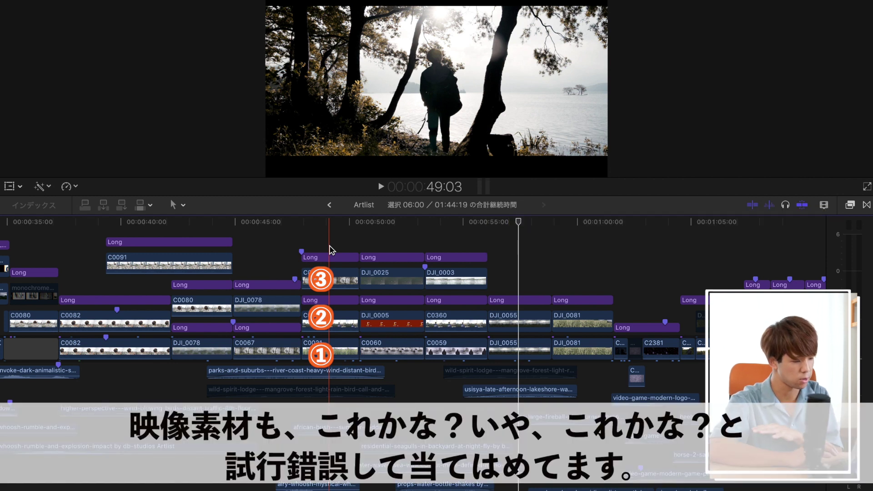
pyautogui.click(326, 242)
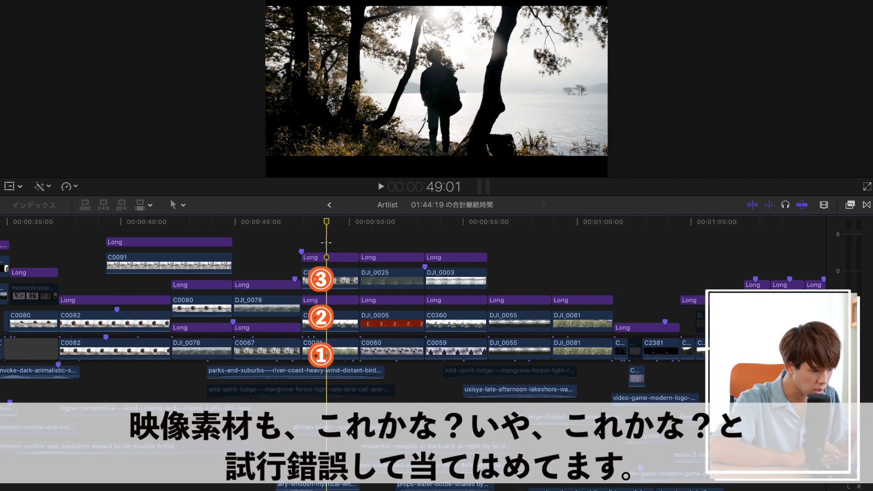
pyautogui.moveTo(346, 309); pyautogui.dragTo(435, 322)
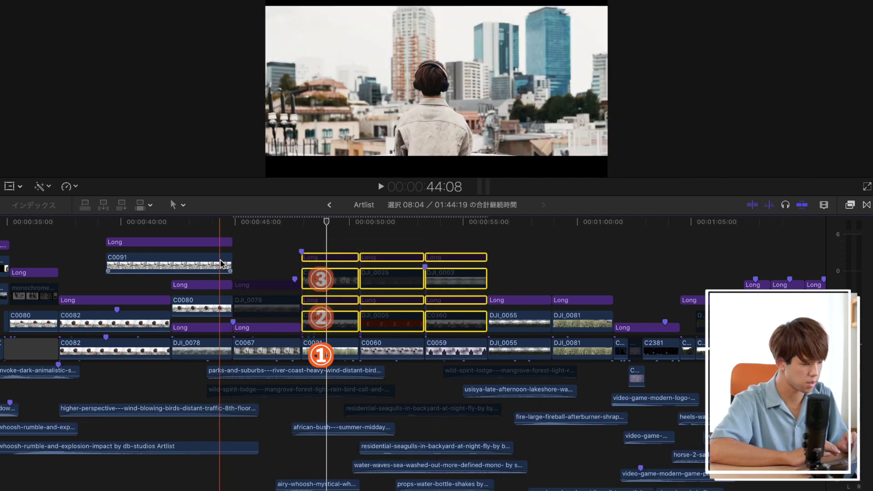
pyautogui.click(226, 235)
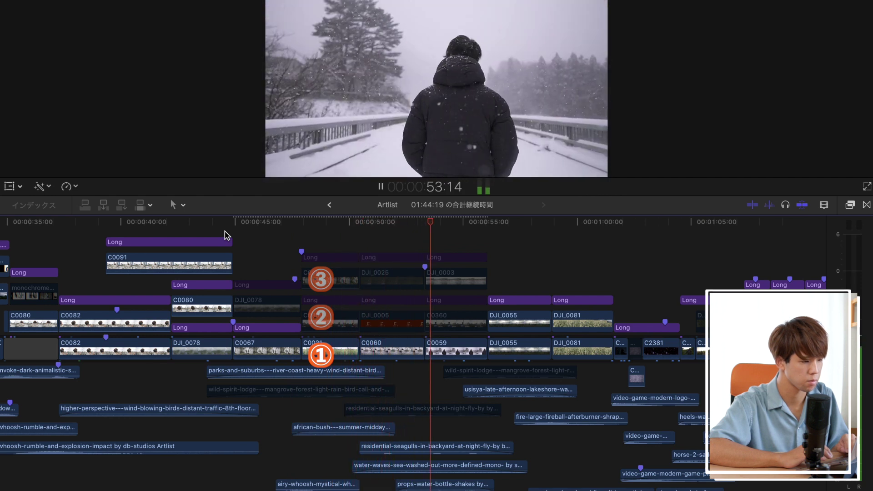
pyautogui.press('space')
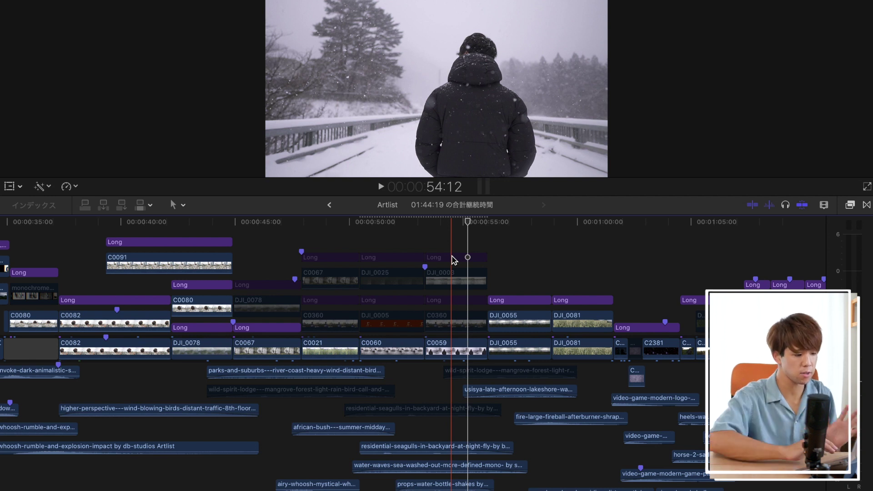
# Step: Select the C0360, DJI_0005, C0067, DJI_0025 and DJI_0003 top-layer clips to inspect them
pyautogui.moveTo(454, 259); pyautogui.dragTo(310, 257)
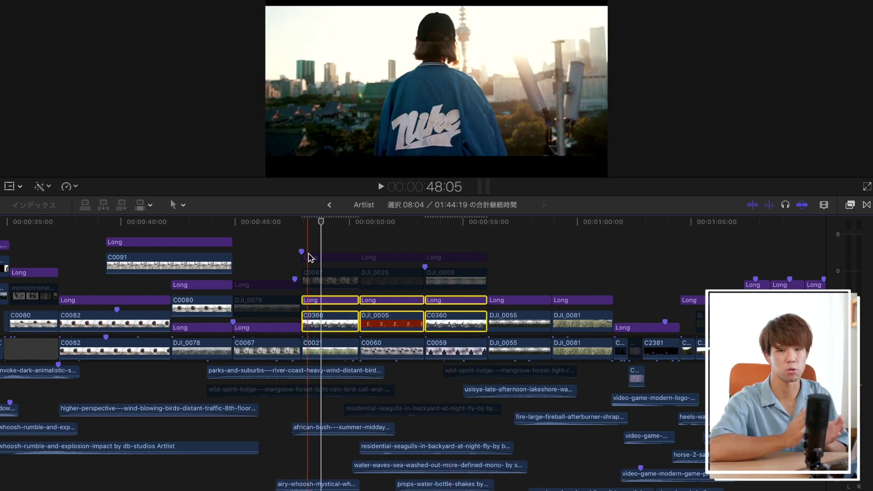
pyautogui.click(314, 248)
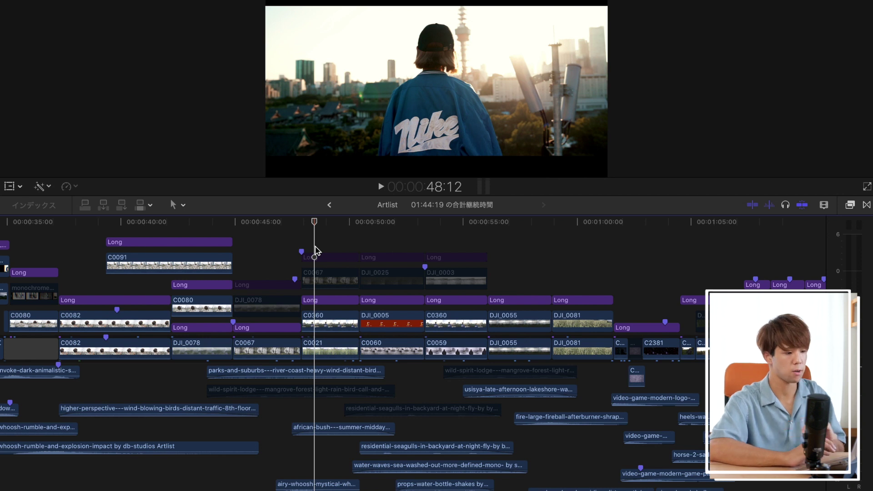
pyautogui.moveTo(439, 240); pyautogui.dragTo(347, 274)
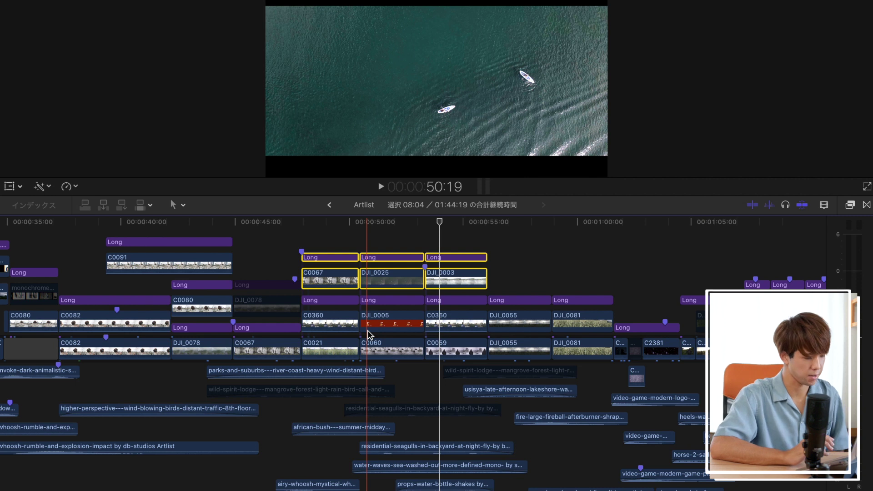
pyautogui.hscroll(-2, 227, 319)
pyautogui.click(146, 271)
# Step: Enable the dimmed DJI_0078 clip and its Long title with V
pyautogui.click(295, 315)
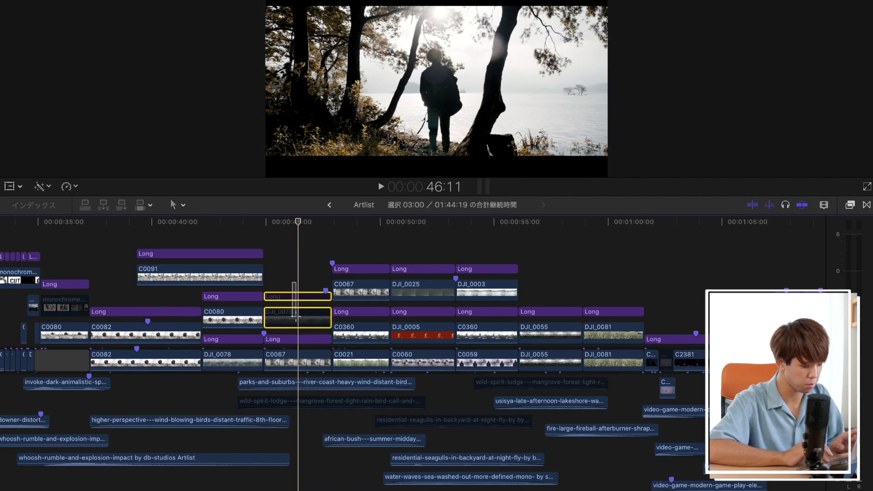
pyautogui.press('v')
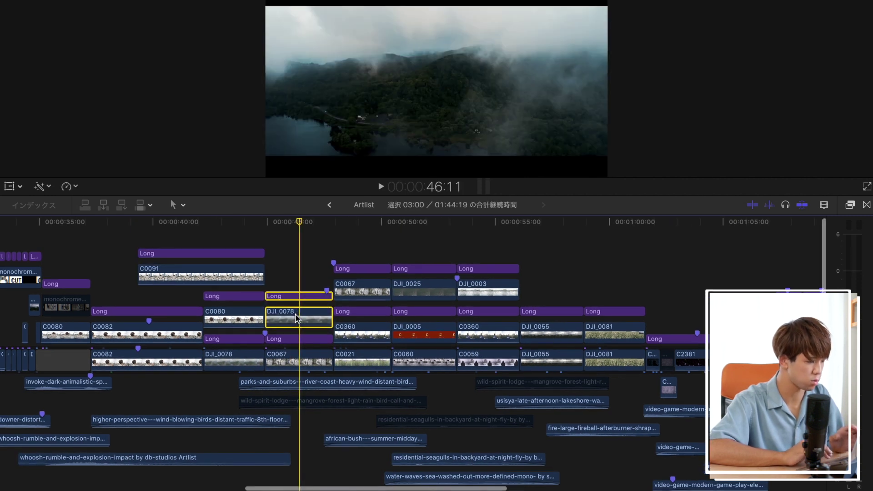
pyautogui.hscroll(-5, 296, 317)
pyautogui.scroll(-2, 296, 317)
pyautogui.scroll(-2, 295, 317)
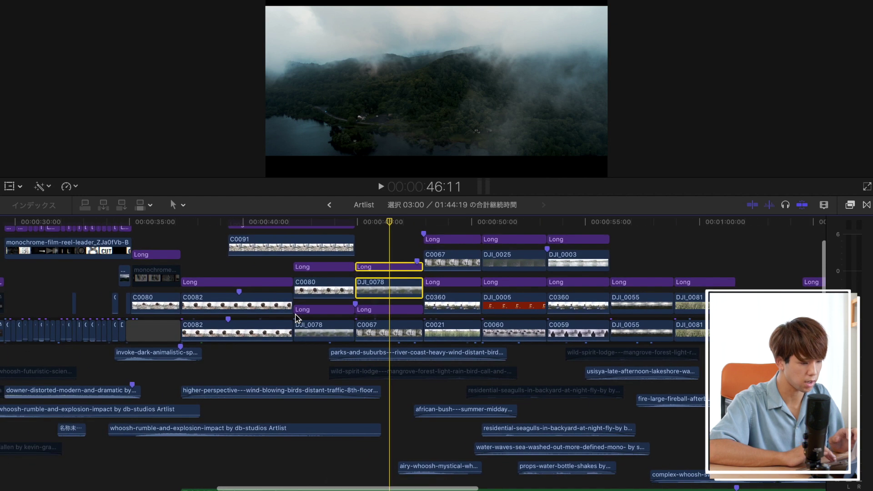
pyautogui.hscroll(8, 296, 317)
pyautogui.scroll(-1, 295, 317)
pyautogui.hscroll(2, 296, 317)
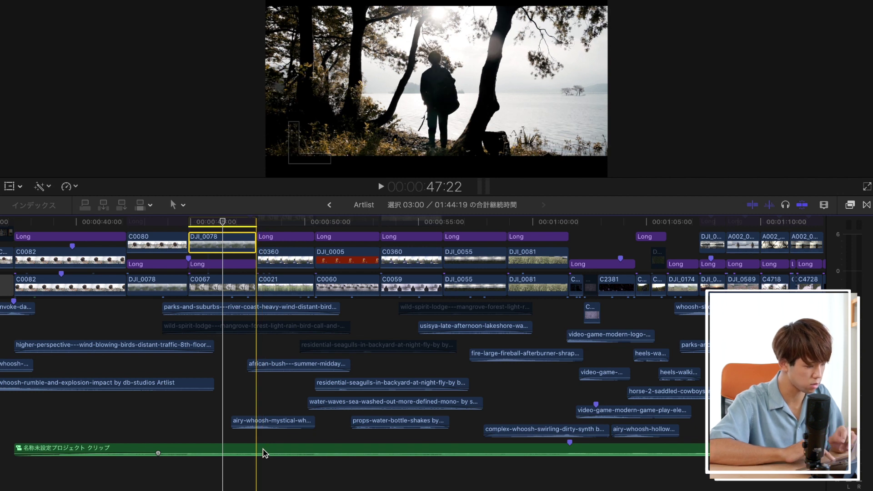
# Step: Disable the green background-music clip and play the timeline without music
pyautogui.click(263, 452)
pyautogui.press('v')
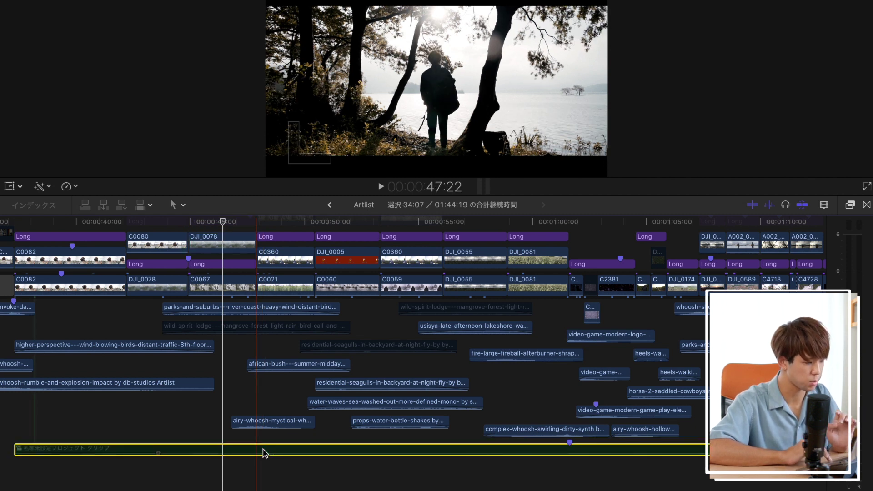
pyautogui.press('XF86AudioLowerVolume')
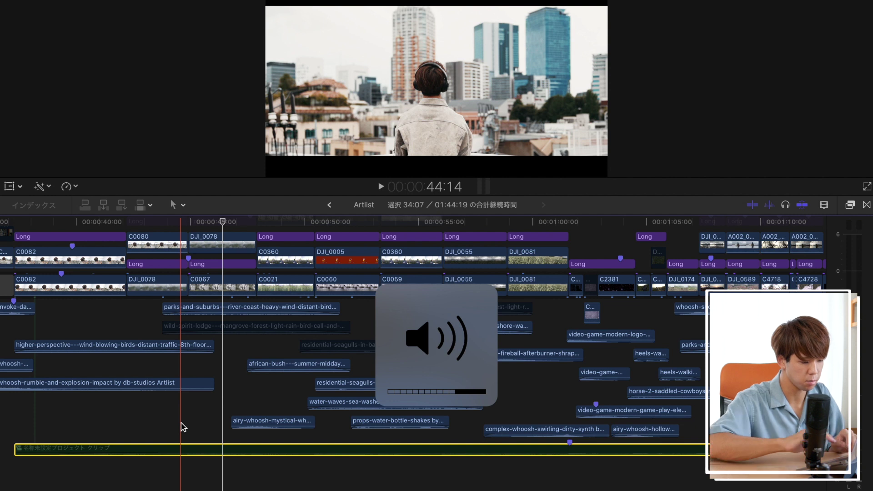
pyautogui.hscroll(3, 183, 427)
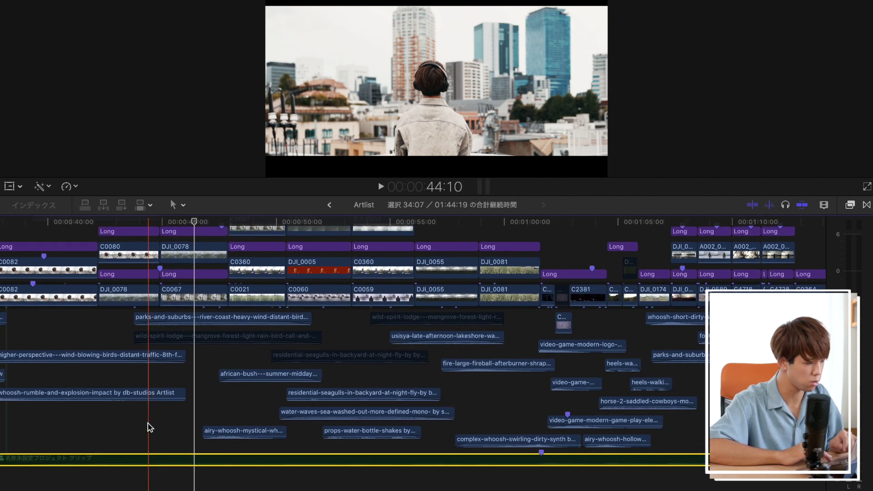
pyautogui.press('space')
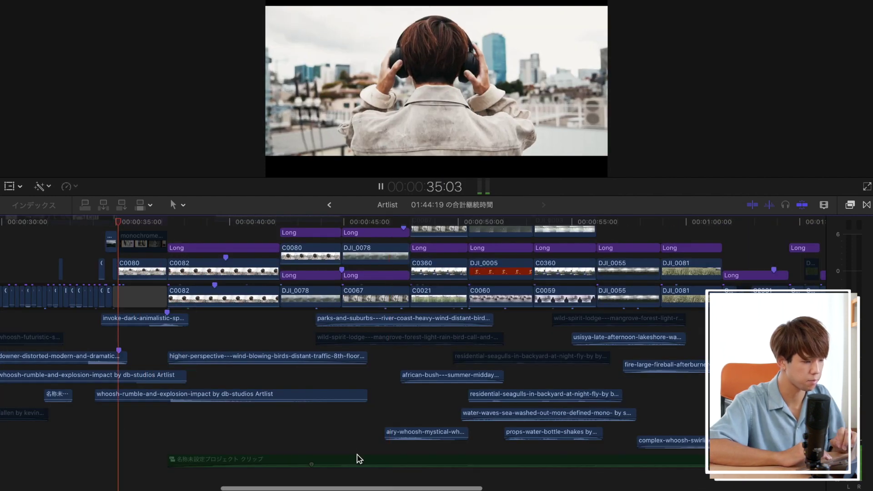
pyautogui.hscroll(-3, 452, 415)
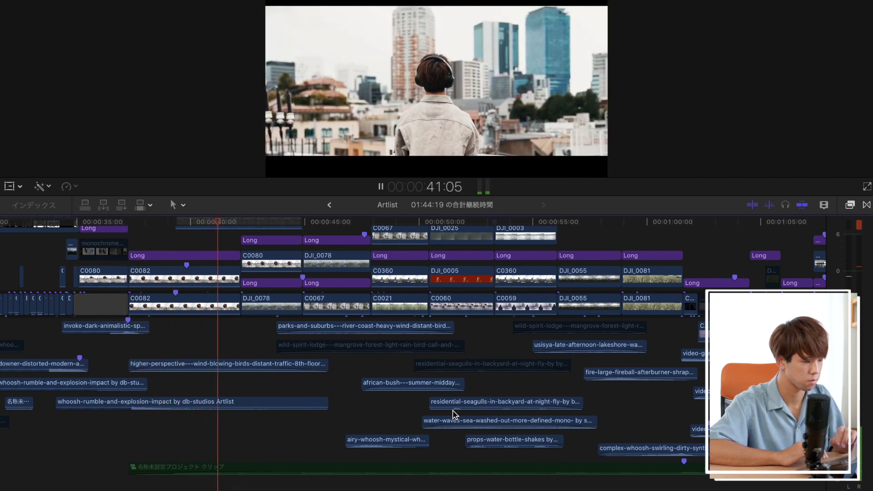
pyautogui.hscroll(1, 453, 414)
# Step: Check the seagulls sound effect's volume level and stop playback at 58:05
pyautogui.press('XF86AudioRaiseVolume')
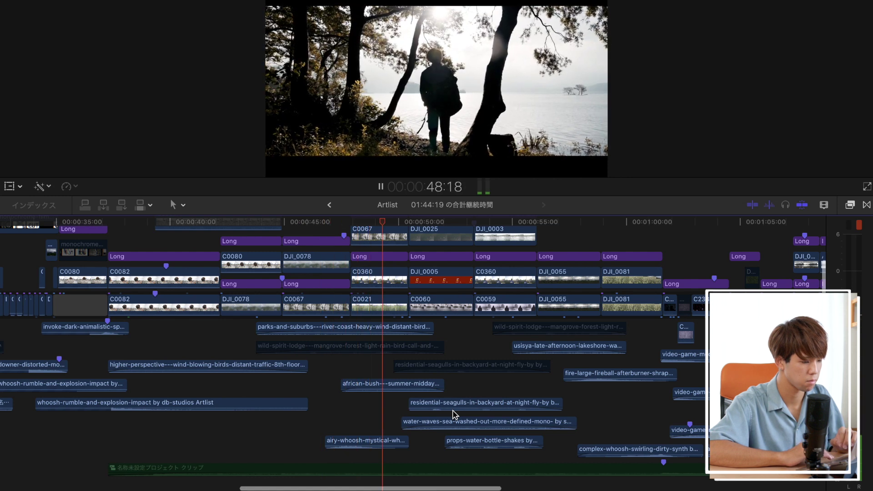
pyautogui.hscroll(3, 452, 413)
pyautogui.click(452, 406)
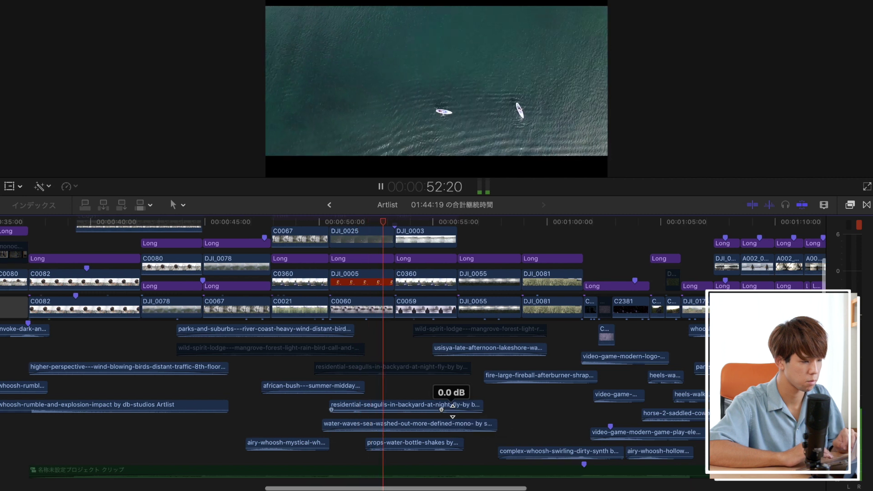
pyautogui.hscroll(1, 453, 406)
pyautogui.hscroll(1, 453, 409)
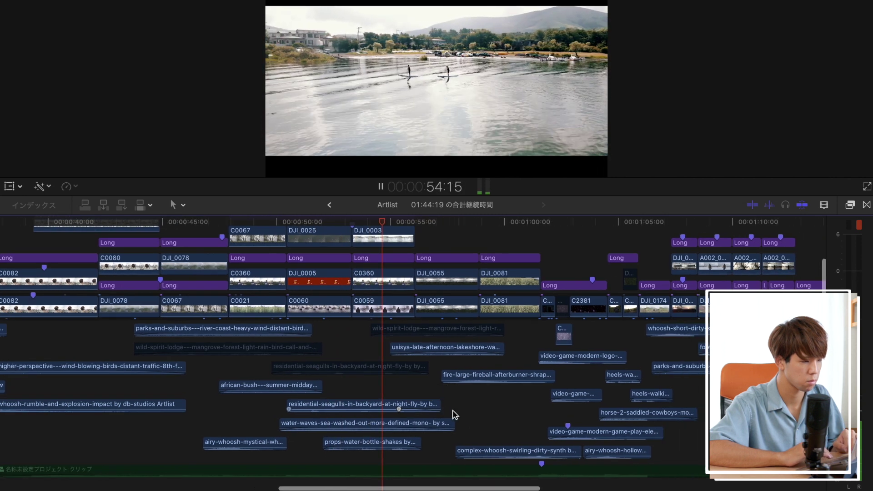
pyautogui.hscroll(1, 453, 414)
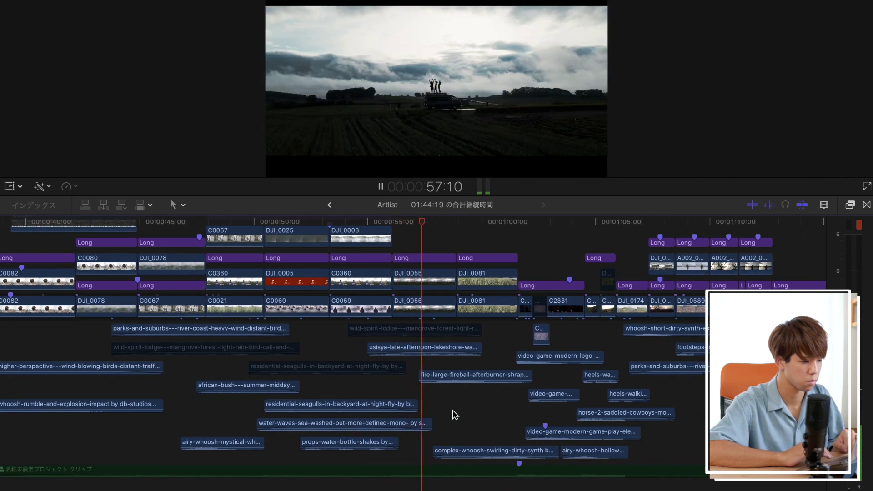
pyautogui.press('space')
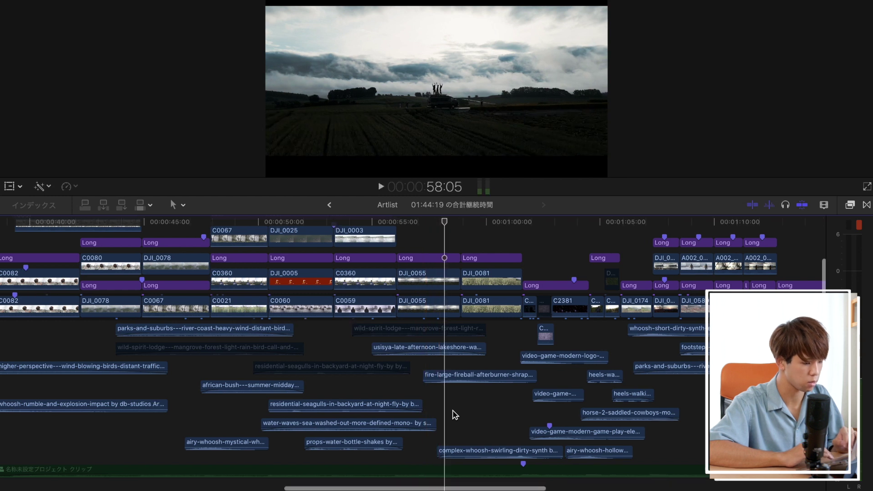
pyautogui.hscroll(-2, 454, 414)
pyautogui.click(444, 469)
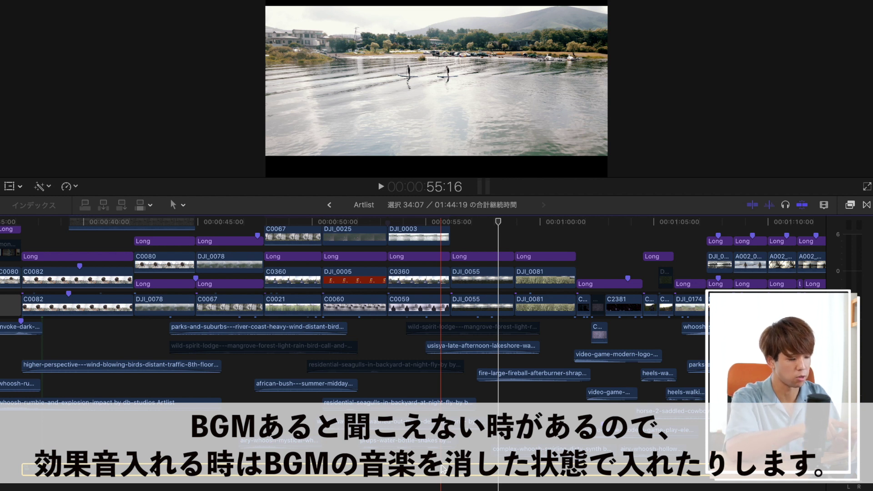
pyautogui.hscroll(6, 248, 404)
pyautogui.scroll(2, 248, 404)
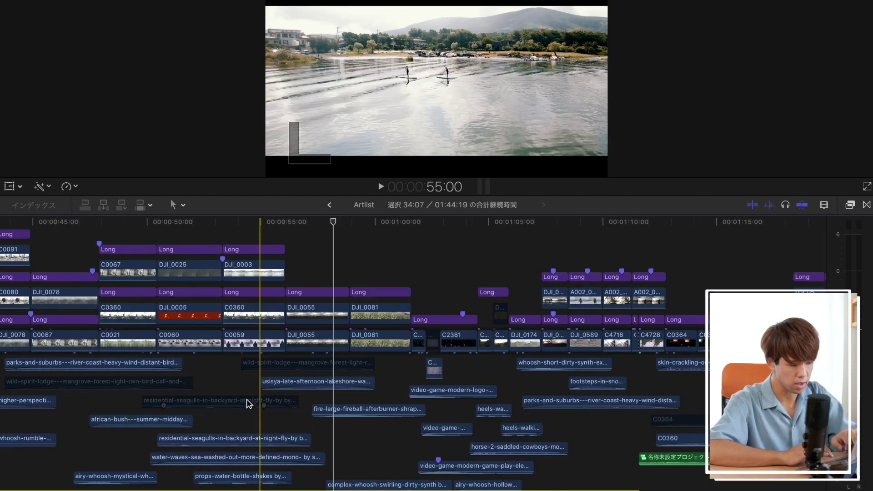
pyautogui.press('XF86AudioMute')
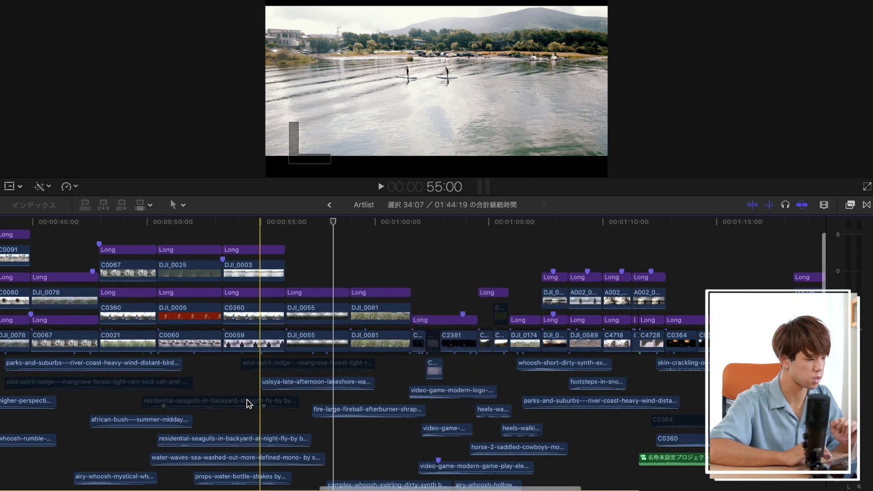
pyautogui.scroll(2, 247, 404)
pyautogui.hscroll(-2, 133, 266)
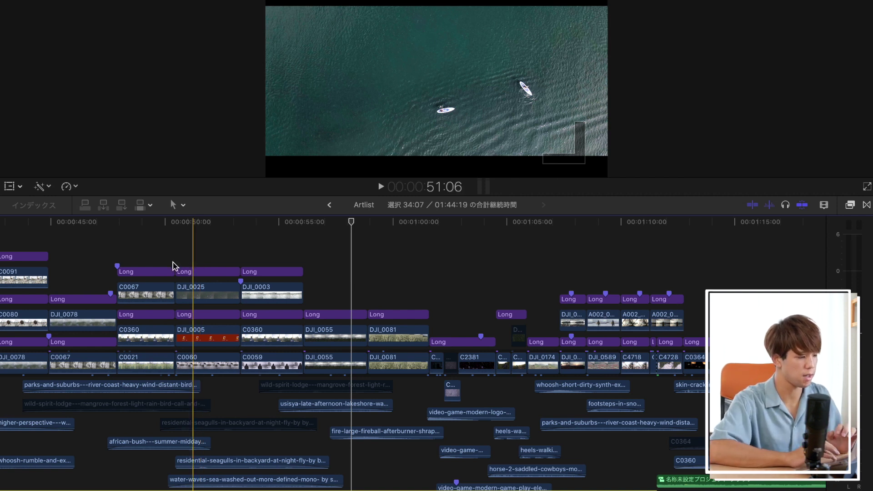
# Step: Play the timeline from about 58 seconds to review the section after the one-minute mark
pyautogui.hscroll(5, 279, 287)
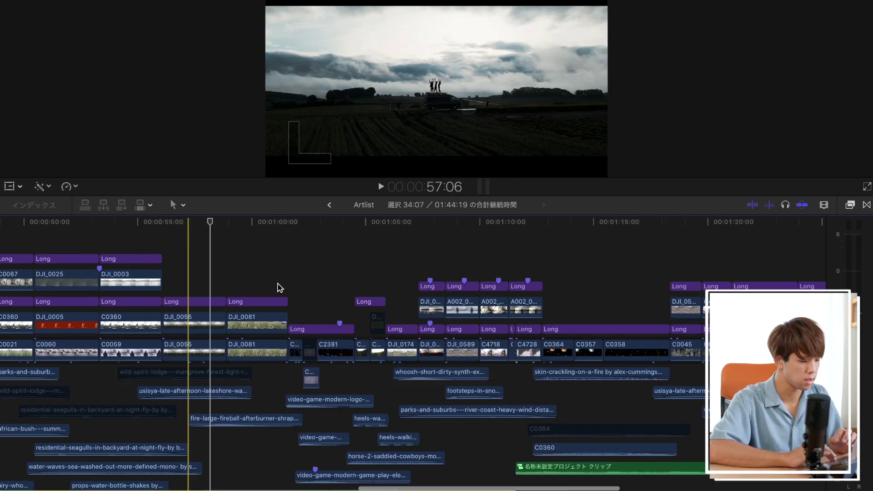
pyautogui.scroll(-2, 280, 288)
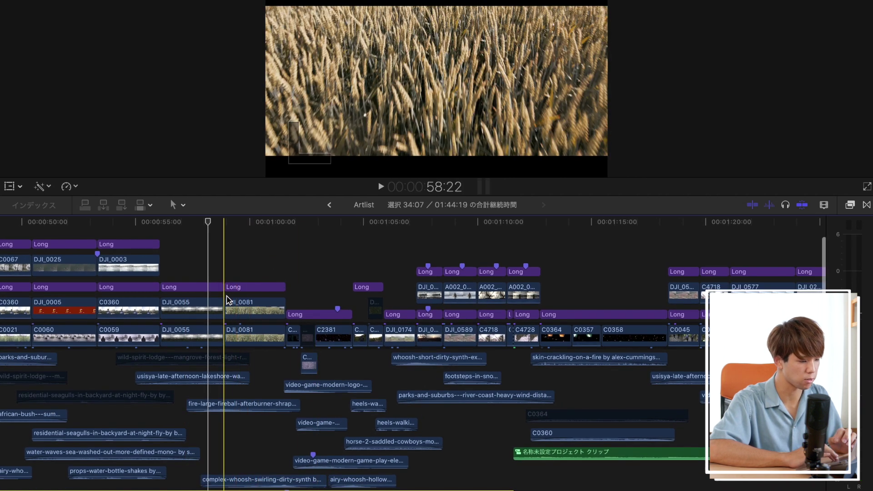
pyautogui.scroll(-4, 227, 300)
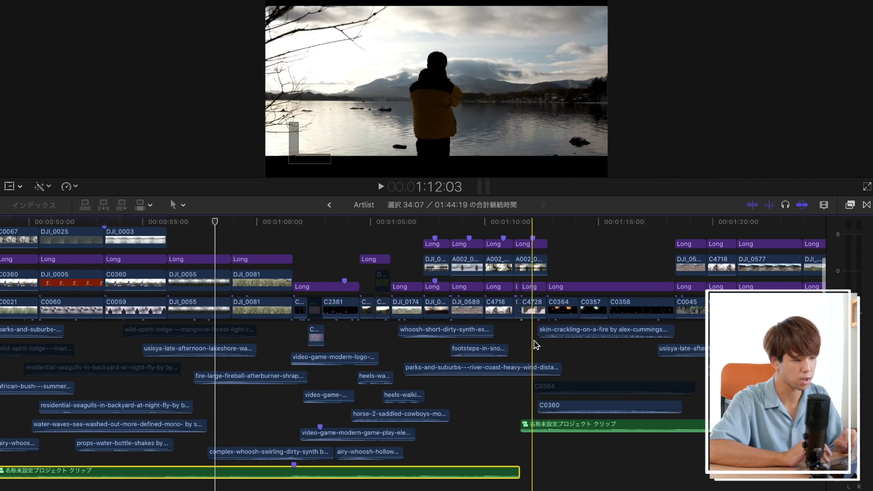
pyautogui.click(215, 399)
pyautogui.press('space')
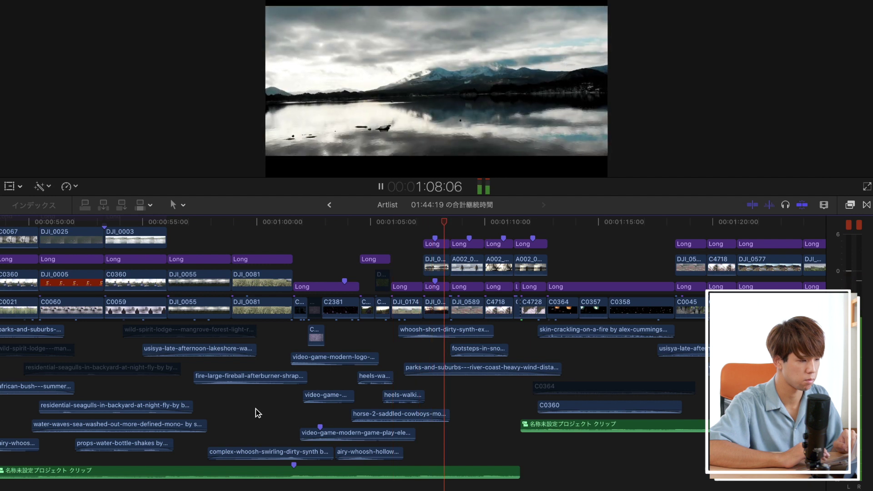
pyautogui.press('space')
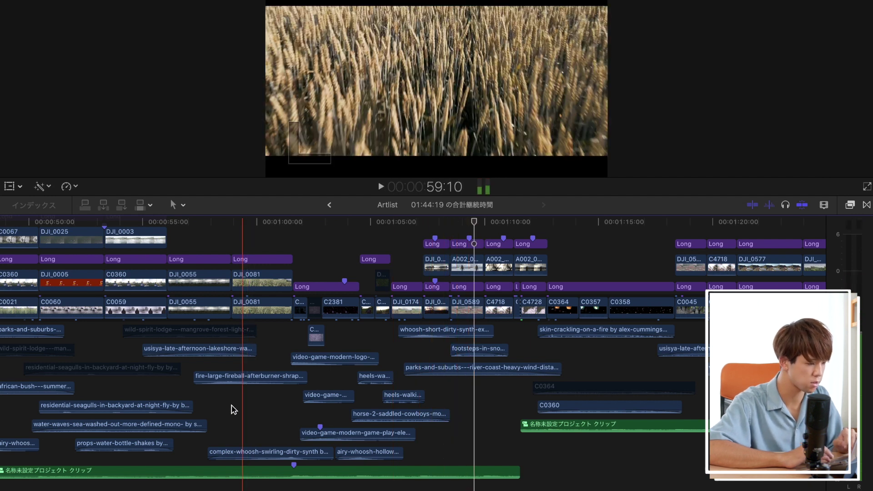
# Step: Replay from 58:22 to 1:01:05, then marquee-select the sound-effect clips around 1:00–1:05
pyautogui.click(231, 409)
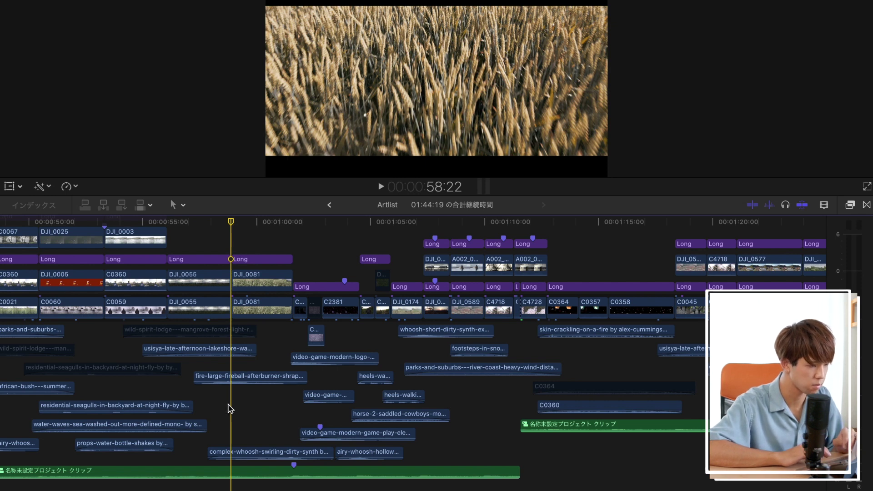
pyautogui.press('space')
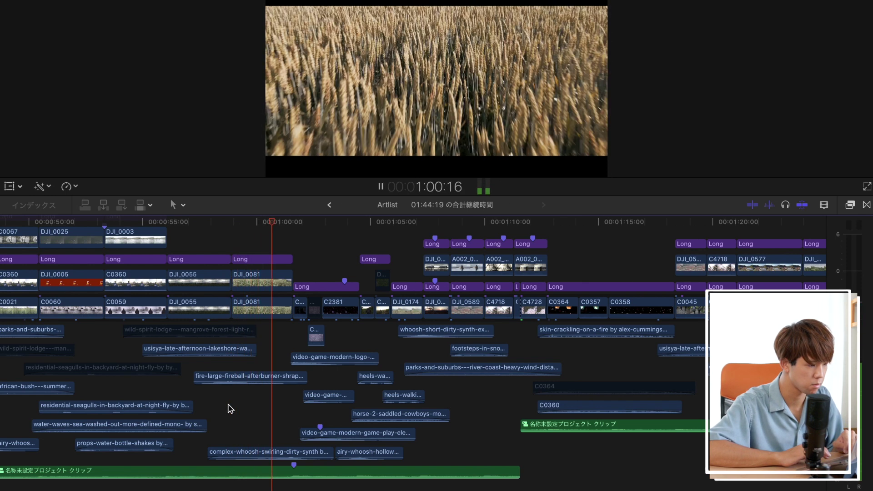
pyautogui.press('space')
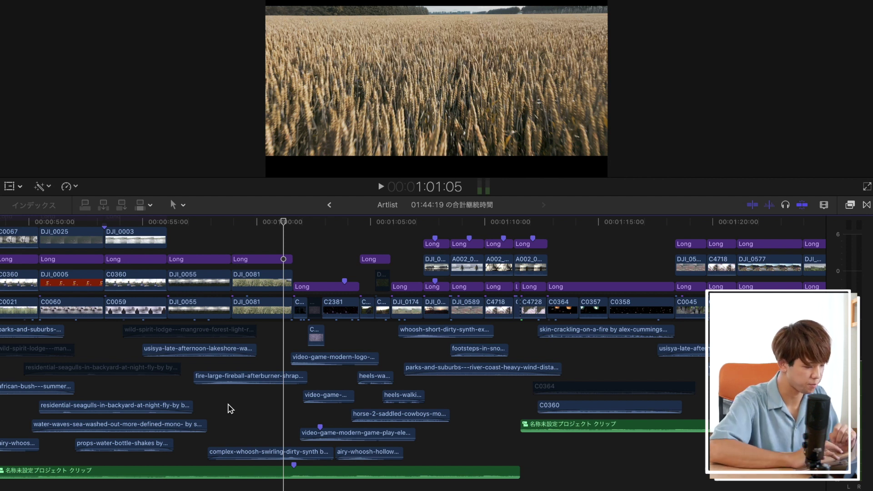
pyautogui.moveTo(228, 404); pyautogui.dragTo(236, 408)
pyautogui.moveTo(228, 365); pyautogui.dragTo(387, 459)
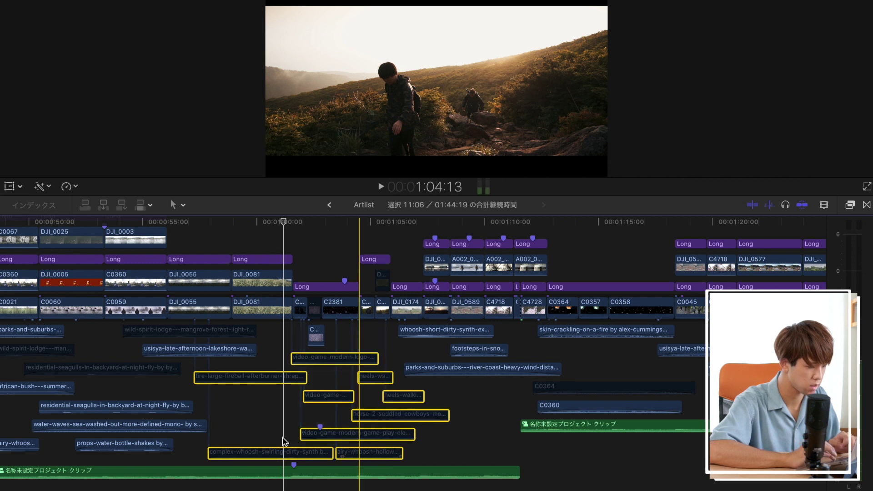
pyautogui.click(224, 350)
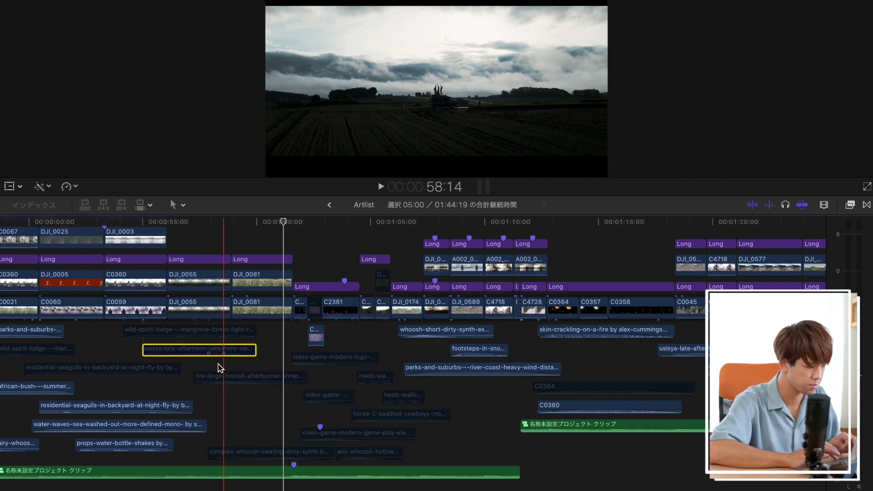
pyautogui.press('space')
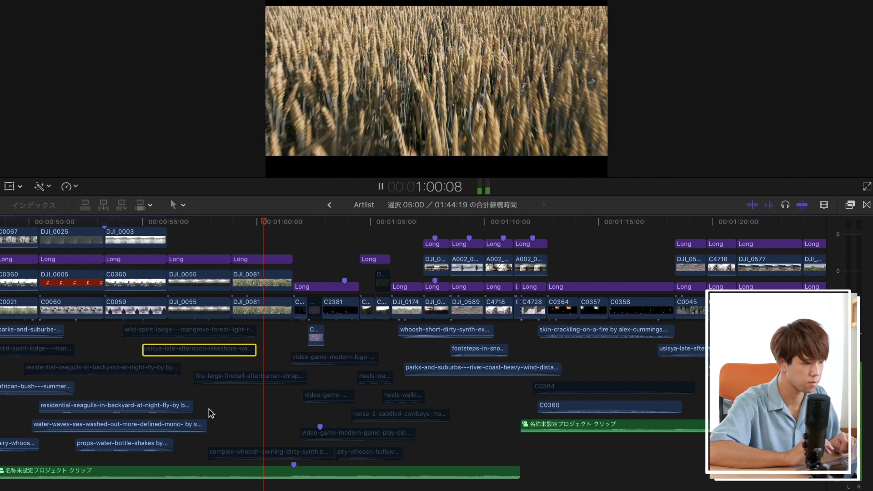
pyautogui.press('space')
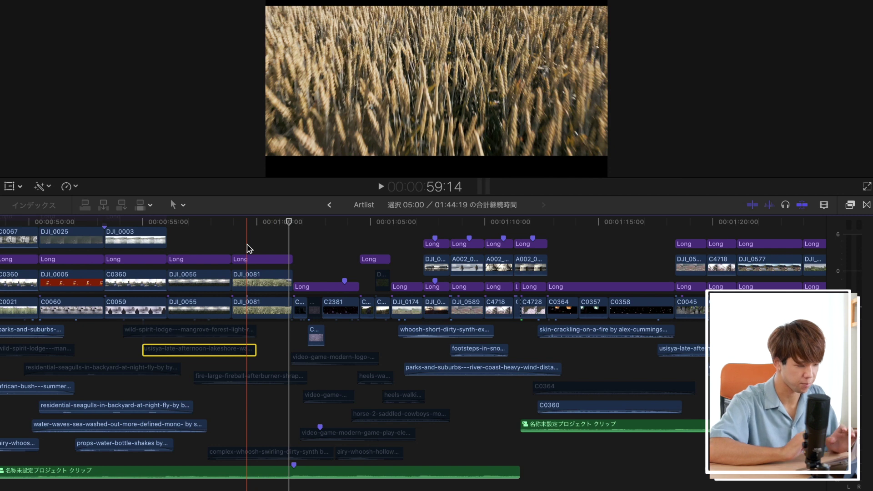
pyautogui.press('space')
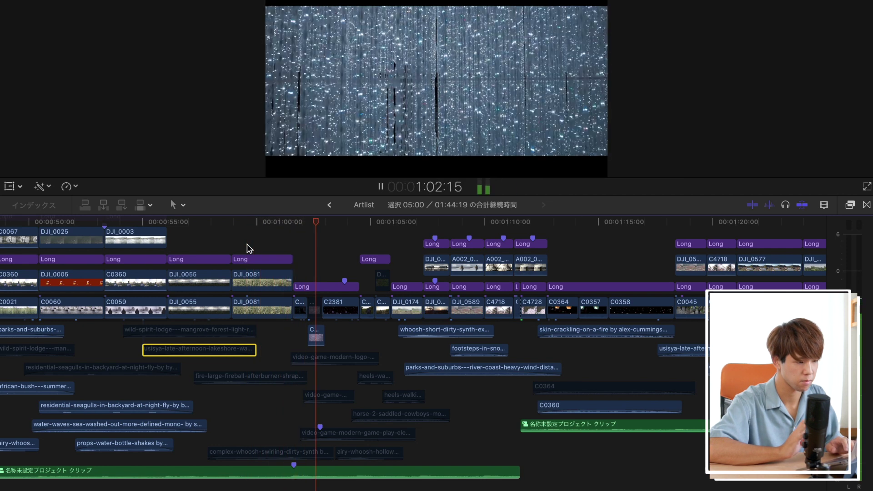
pyautogui.press('space')
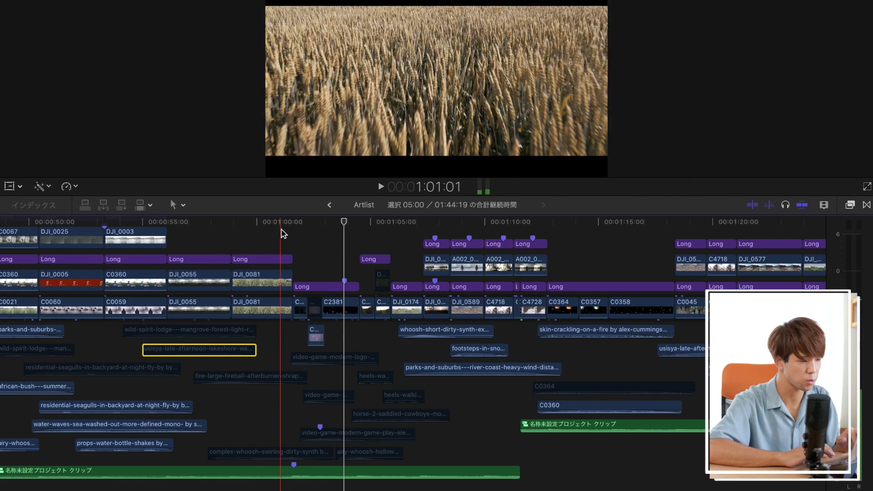
pyautogui.click(291, 239)
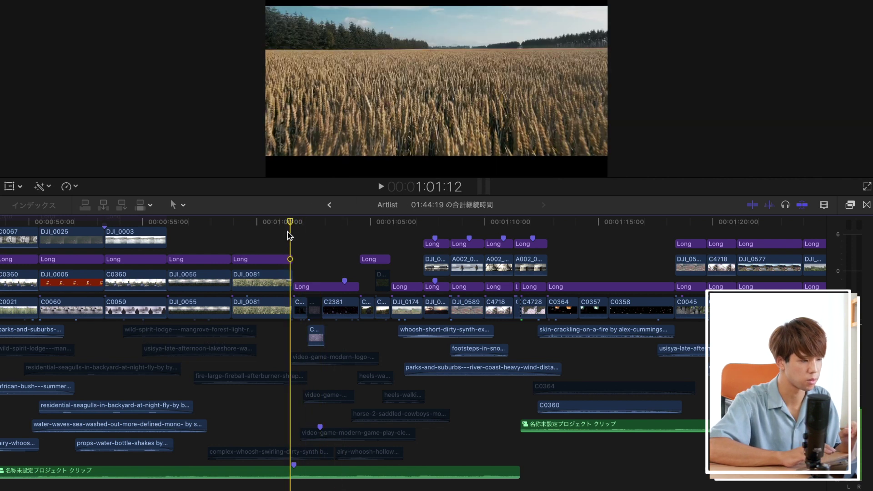
pyautogui.press('space')
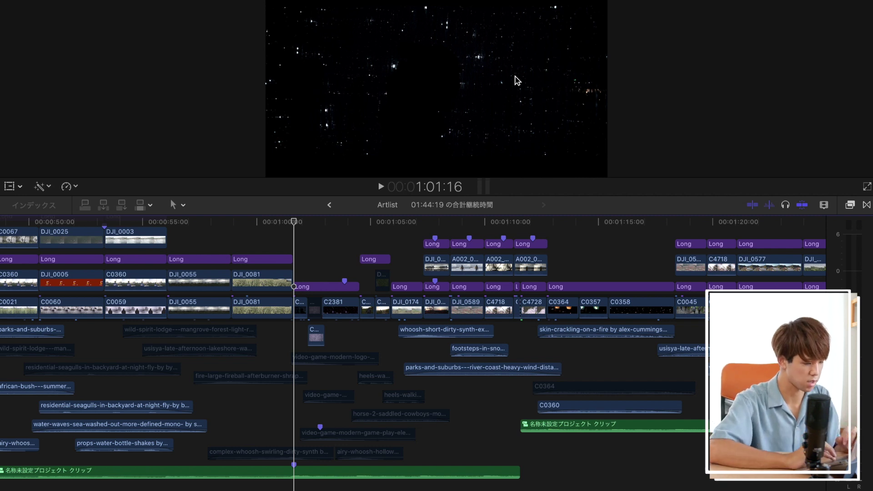
# Step: Select the bottom untitled project clip, then the sound-effect clips after the one-minute mark
pyautogui.click(288, 474)
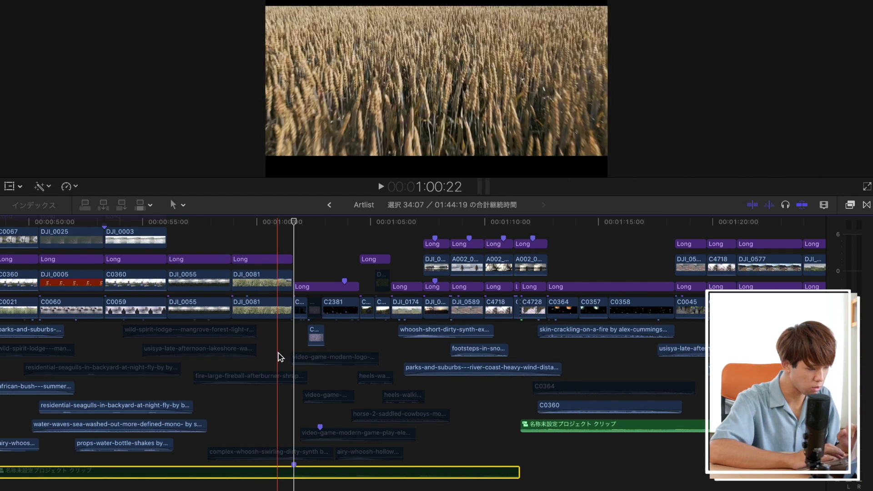
pyautogui.moveTo(278, 353); pyautogui.dragTo(396, 453)
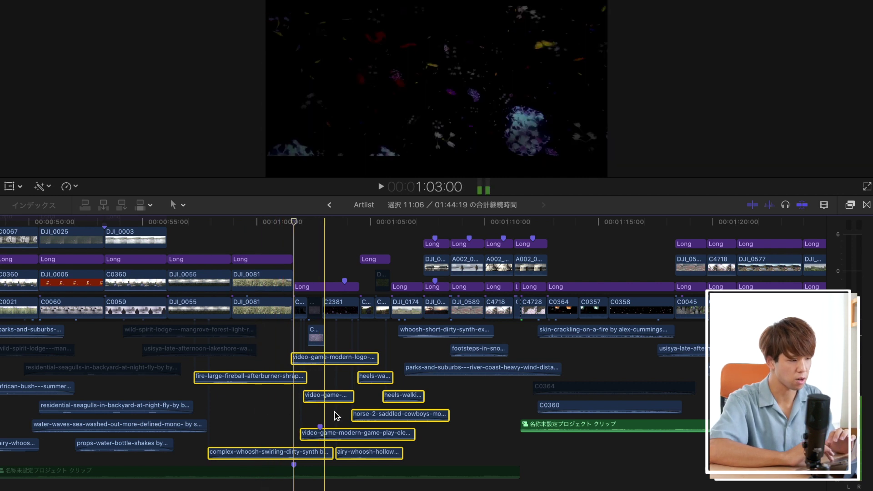
pyautogui.hscroll(1, 345, 416)
pyautogui.hscroll(2, 346, 416)
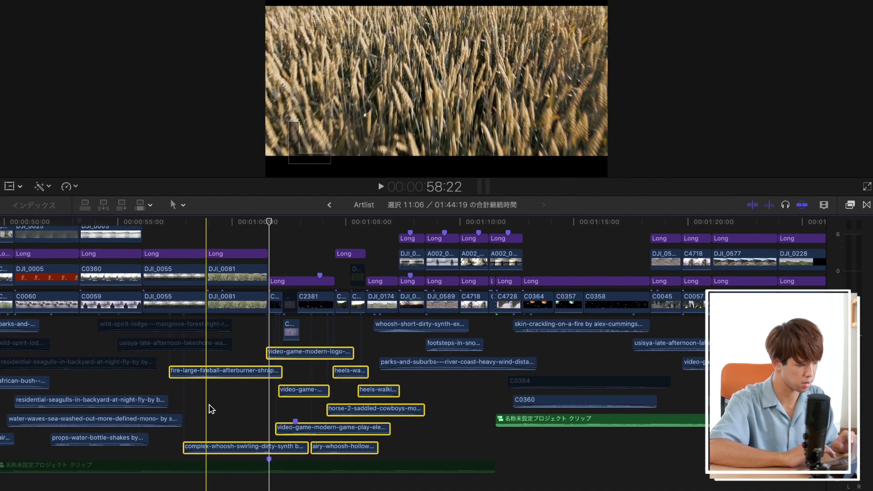
# Step: Play from 58:22 without the project clip, then move the playhead through 1:05:22 to about 1:08
pyautogui.click(210, 409)
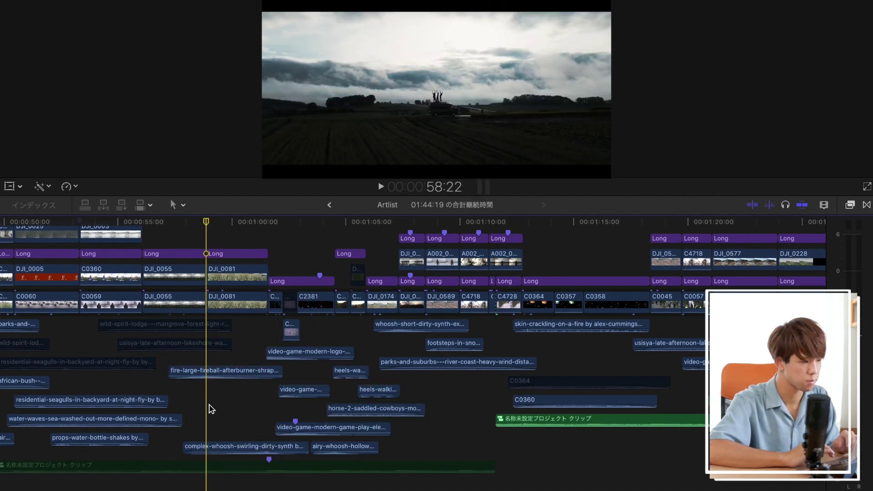
pyautogui.press('space')
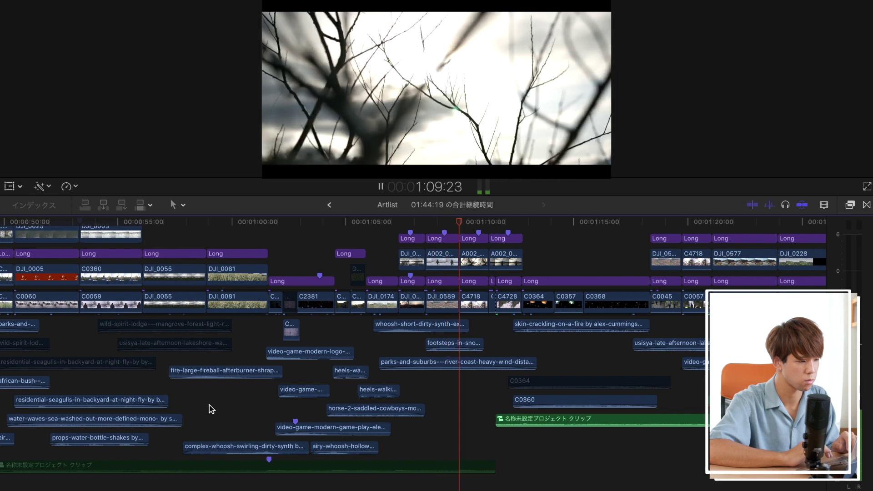
pyautogui.press('space')
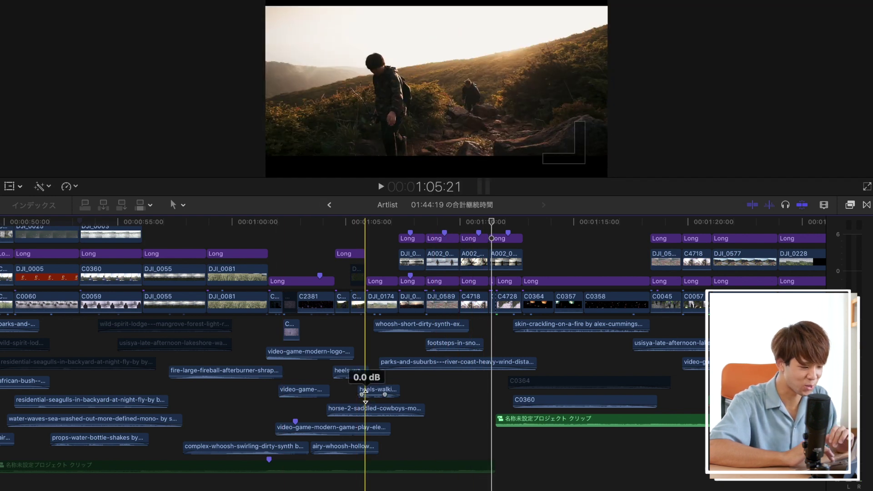
pyautogui.click(365, 396)
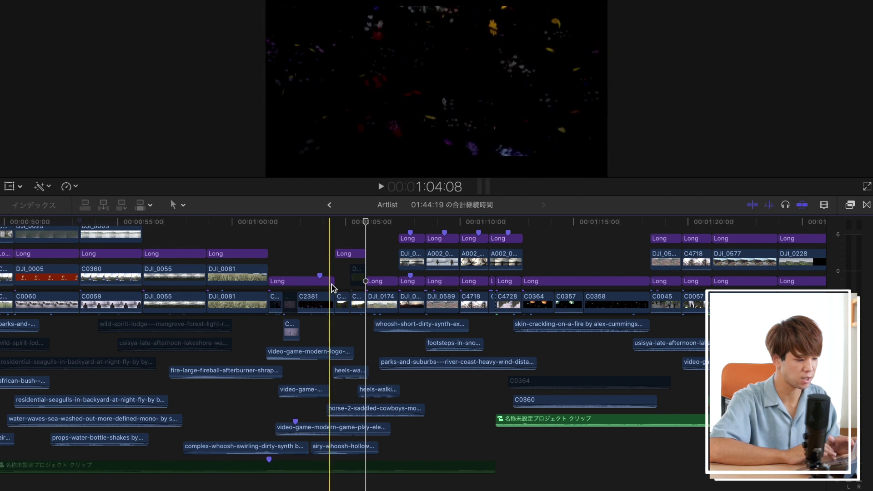
pyautogui.click(436, 382)
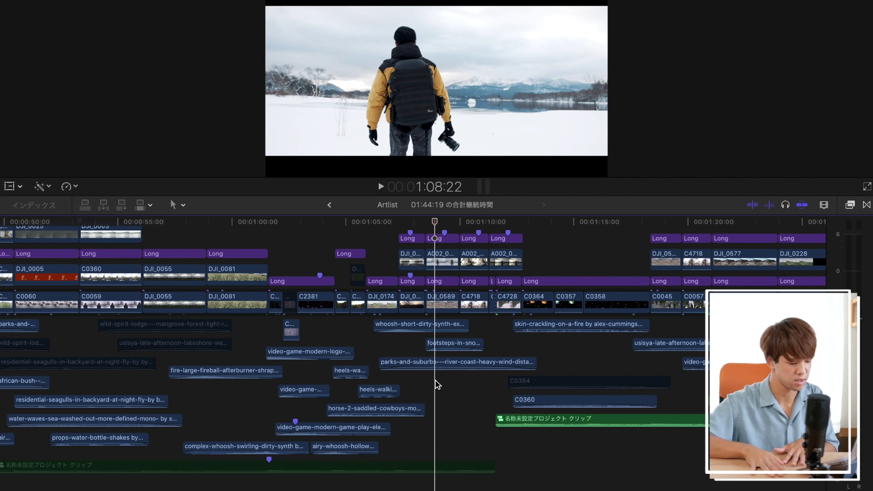
# Step: Re-enable the bottom project clip with V, replay from 58:22, and zoom in around the playhead
pyautogui.click(422, 468)
pyautogui.press('v')
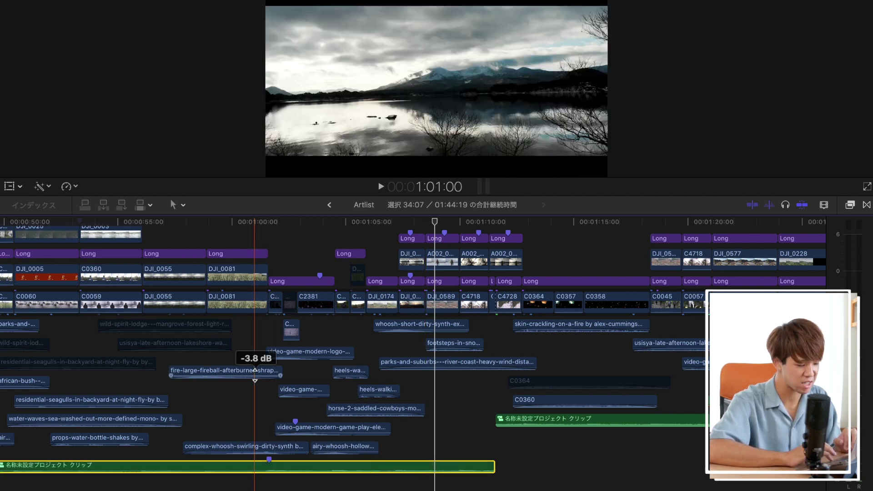
pyautogui.click(202, 408)
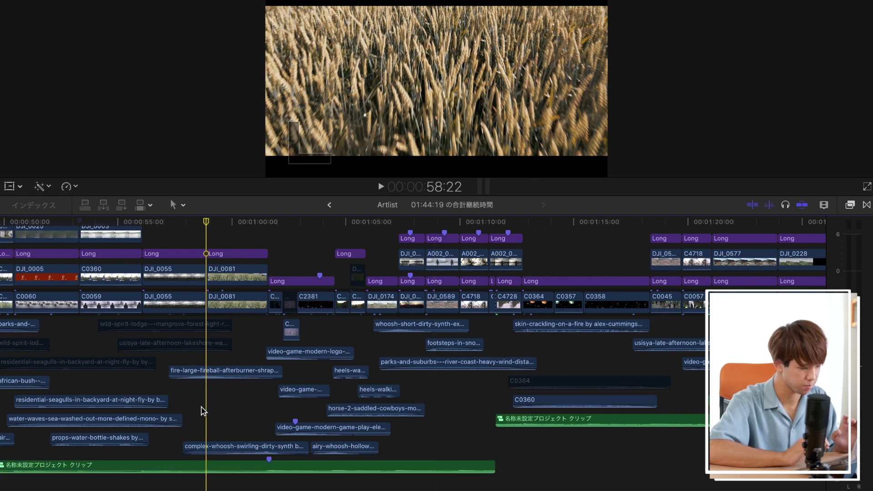
pyautogui.press('space')
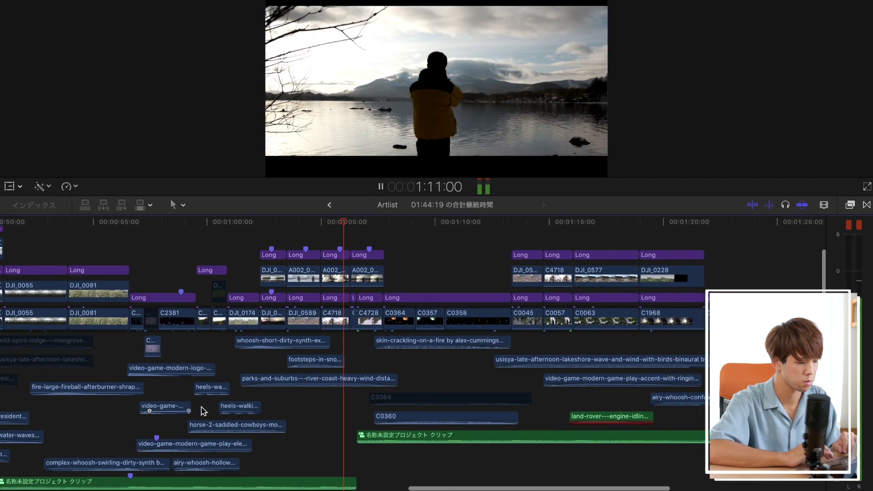
pyautogui.press('space')
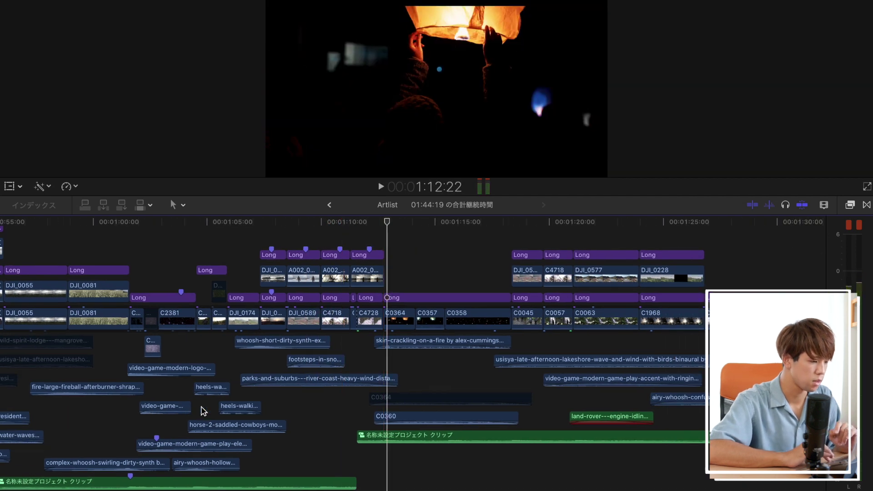
pyautogui.press('super+equal')
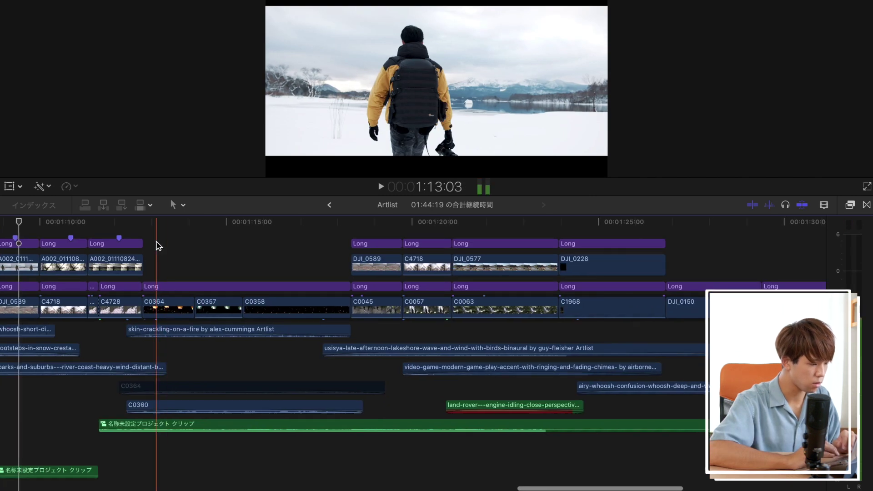
# Step: Disable the skin-crackling-on-a-fire sound effect and play the lantern section without it
pyautogui.click(170, 425)
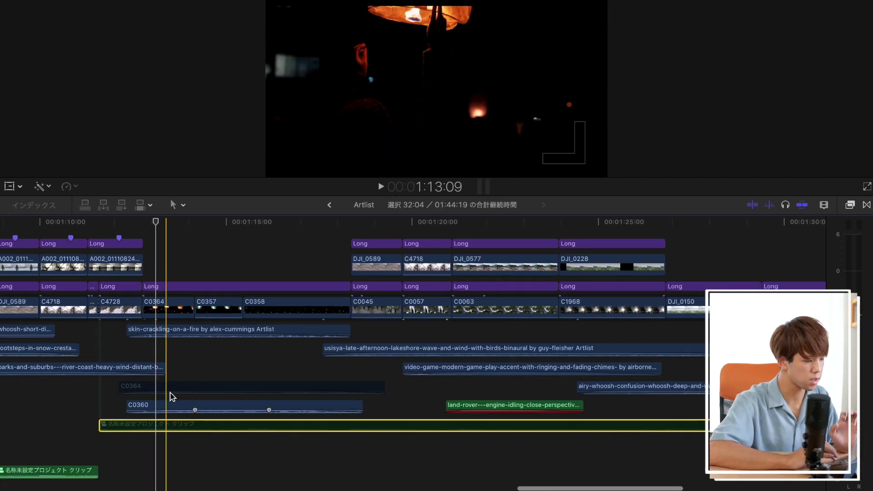
pyautogui.click(171, 333)
pyautogui.press('v')
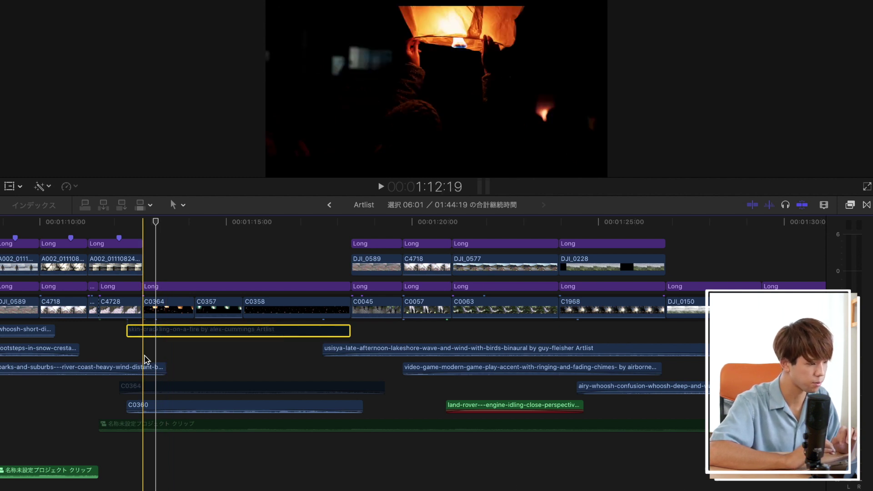
pyautogui.press('space')
pyautogui.press('XF86AudioRaiseVolume')
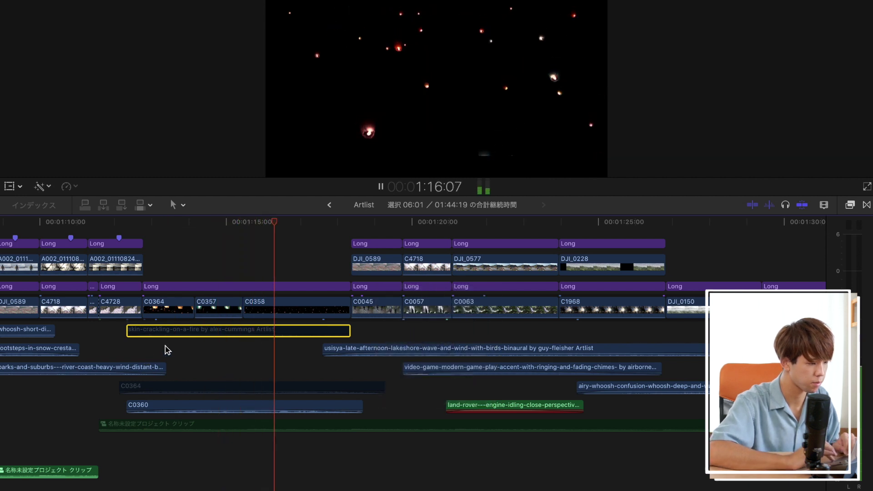
pyautogui.press('space')
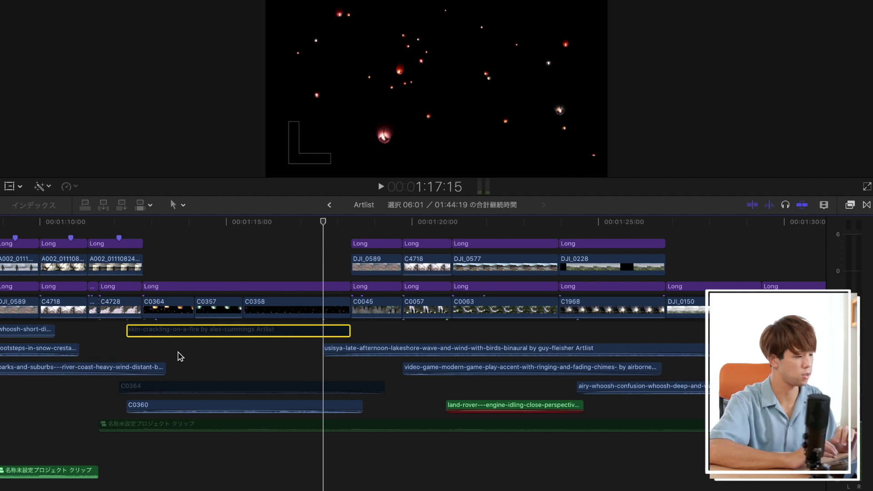
# Step: Compare the C0360 and fire-crackling layers by playing the lantern shot from 1:12:19
pyautogui.click(178, 408)
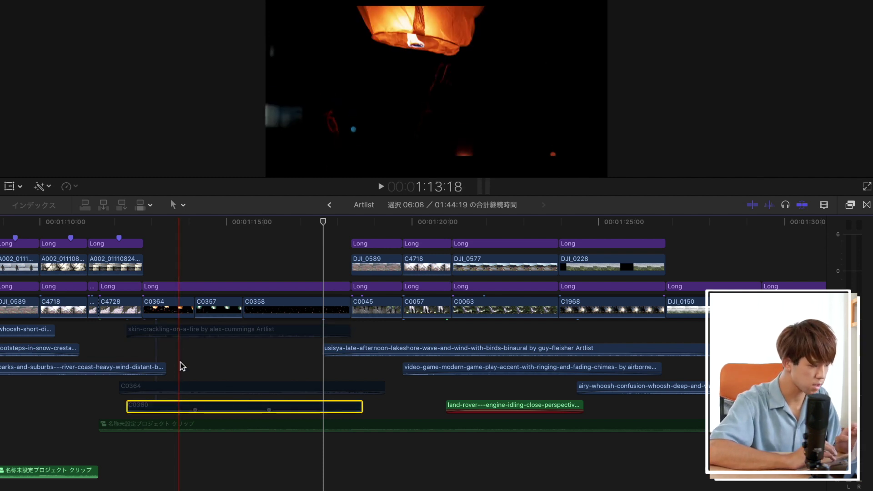
pyautogui.click(180, 332)
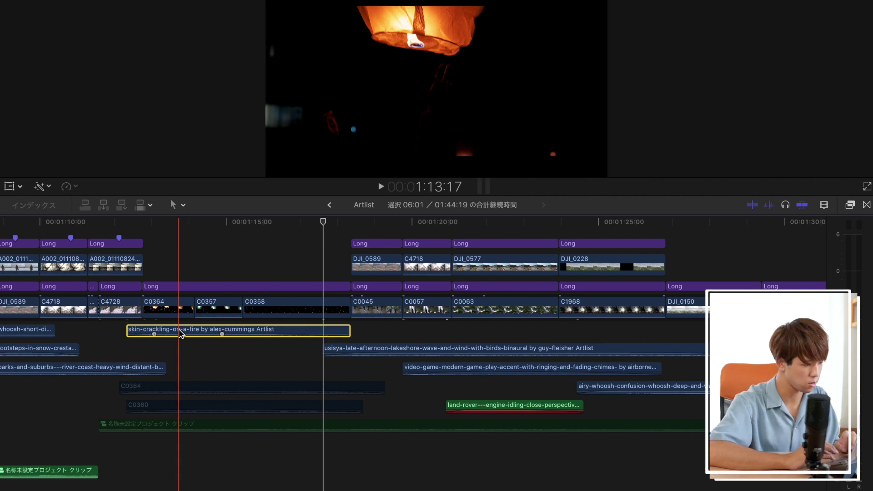
pyautogui.click(147, 349)
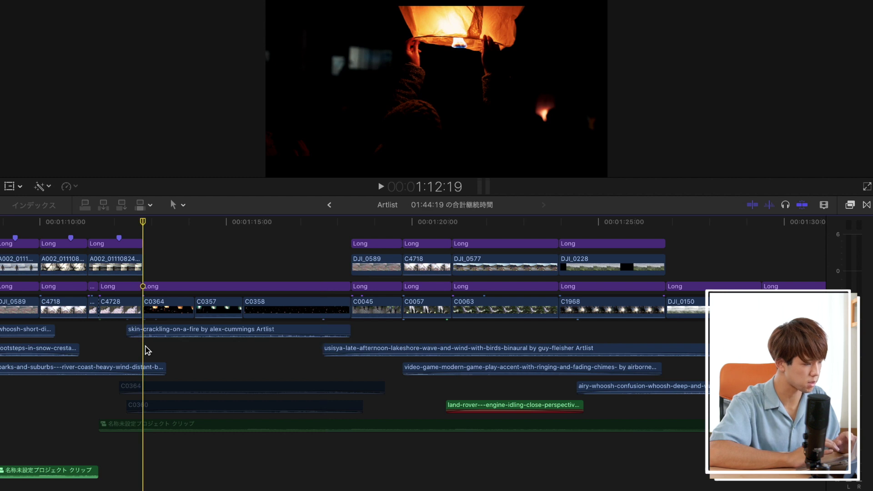
pyautogui.press('space')
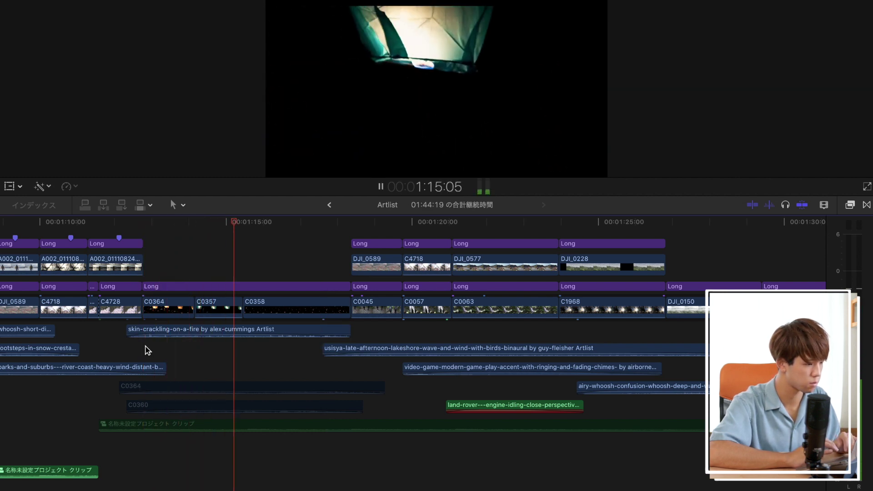
pyautogui.press('space')
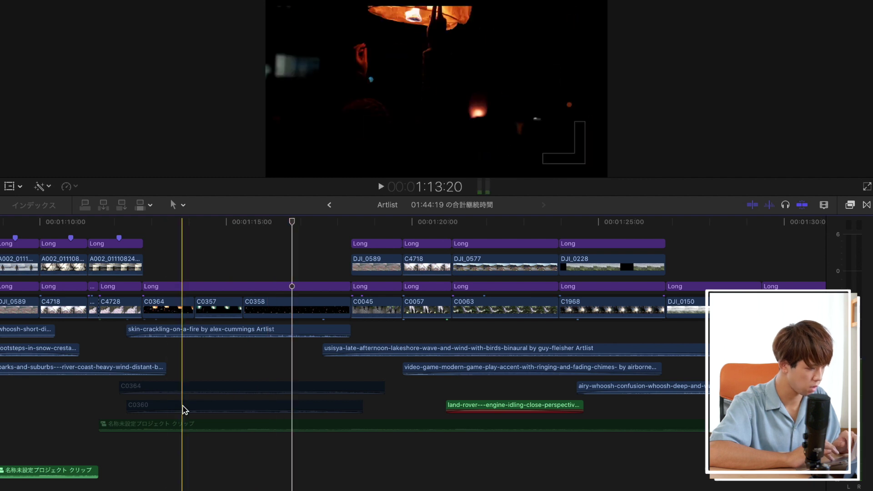
# Step: Re-enable the skin-crackling sound effect and play from 1:12:13 to 1:17:00
pyautogui.click(183, 387)
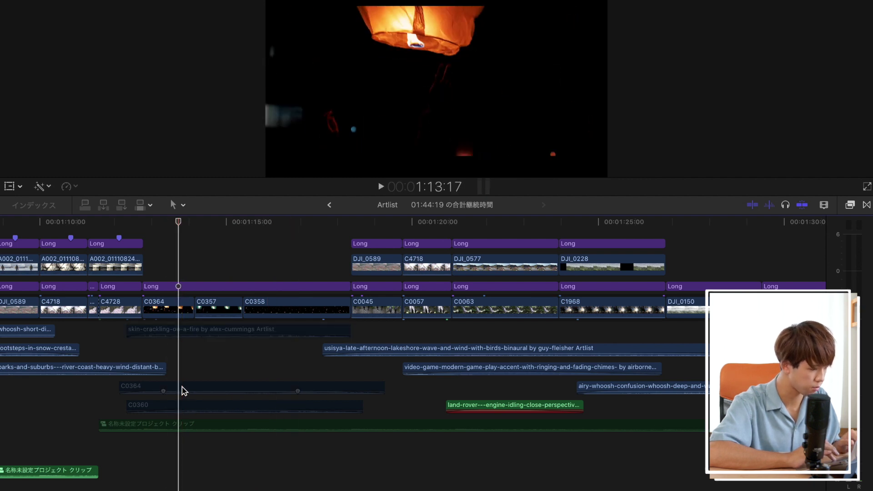
pyautogui.click(193, 331)
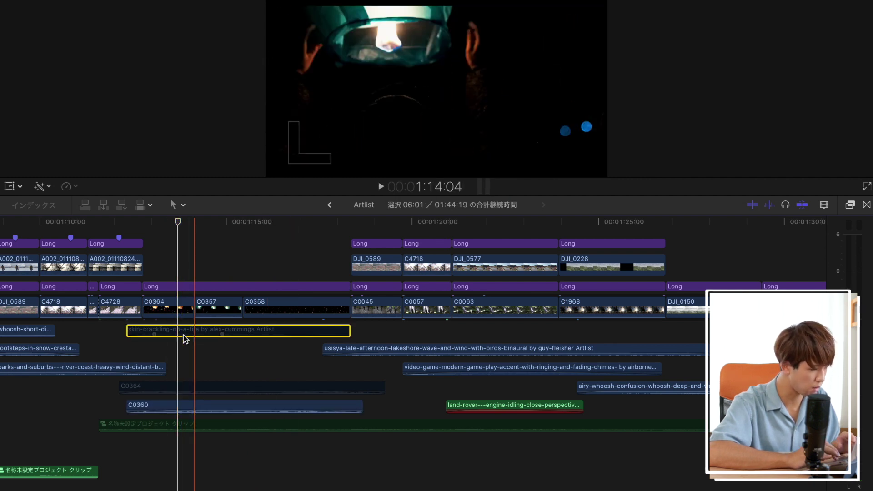
pyautogui.press('v')
pyautogui.click(135, 348)
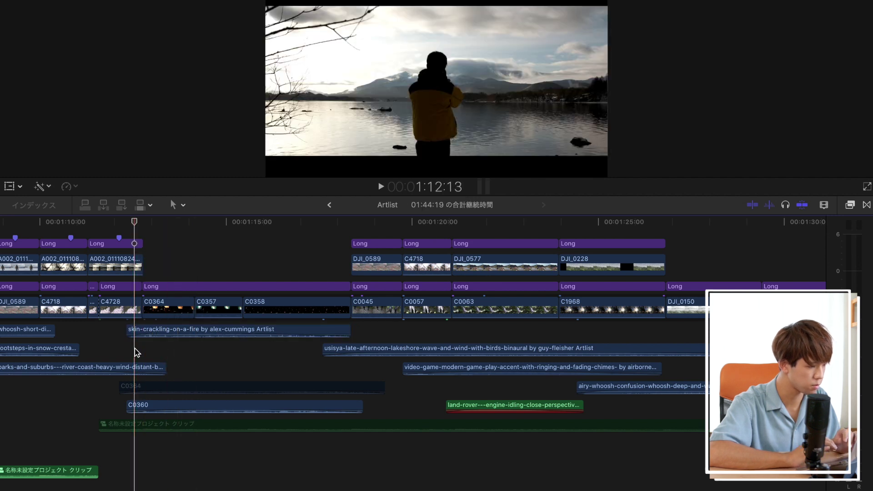
pyautogui.press('space')
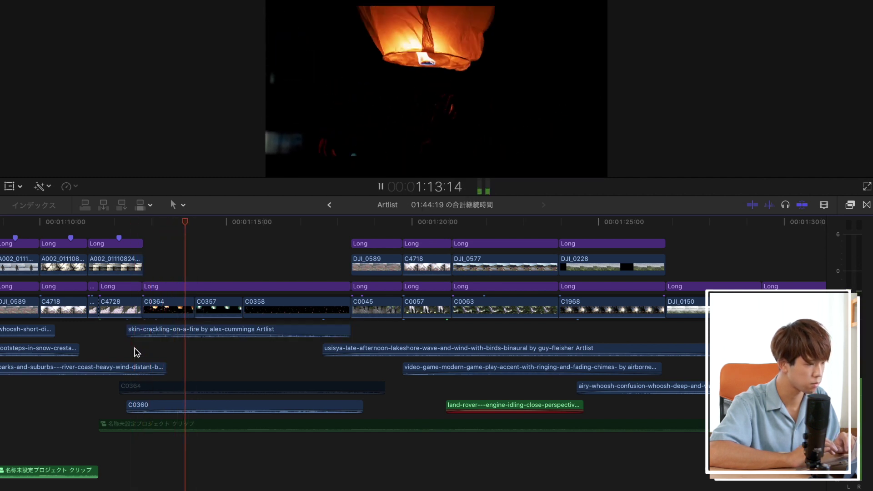
pyautogui.press('space')
# Step: Return to about 1:12:08 and restart playback from the lake shot
pyautogui.click(172, 425)
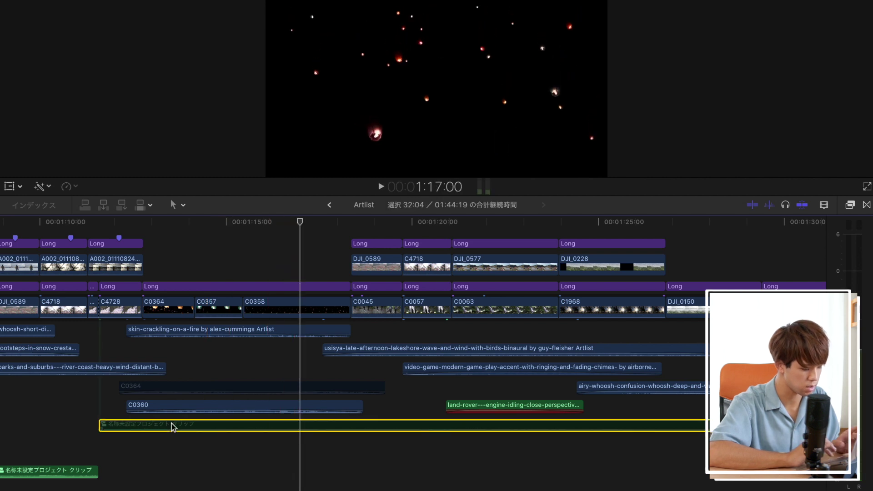
pyautogui.click(126, 460)
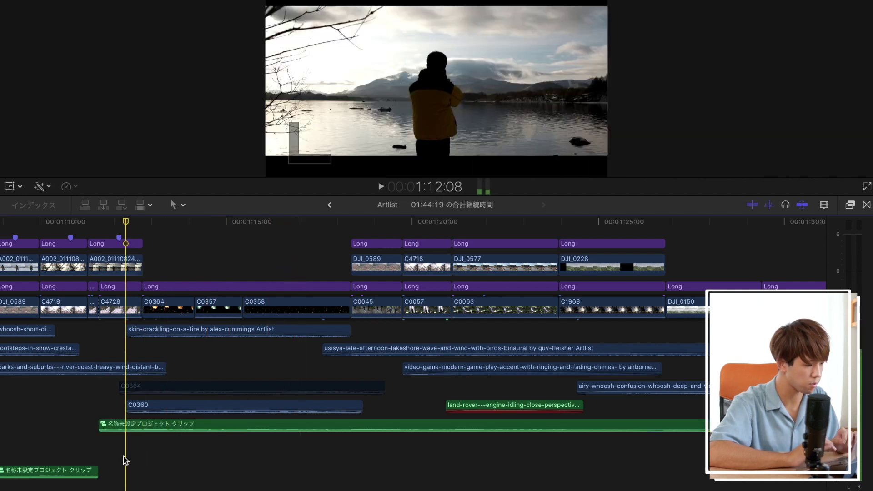
pyautogui.press('space')
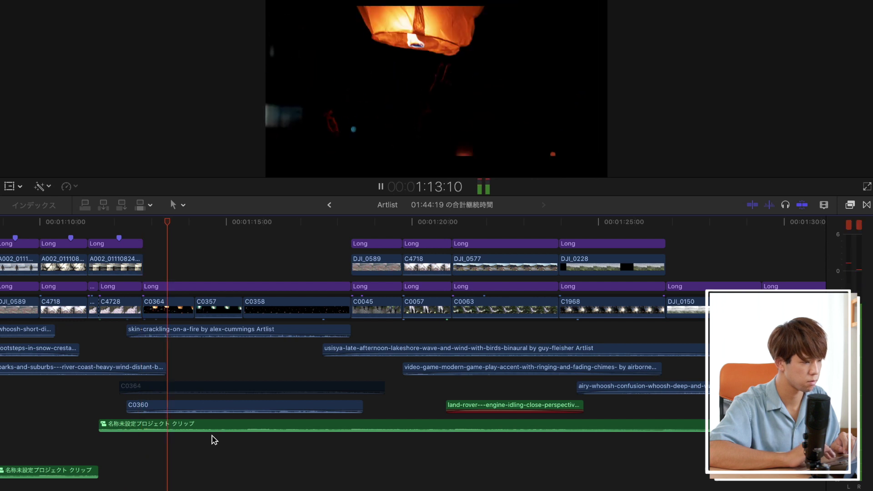
# Step: Stop playback near 1:18:08 on the sky lanterns and scroll the timeline to see the upcoming clips
pyautogui.hscroll(2, 212, 439)
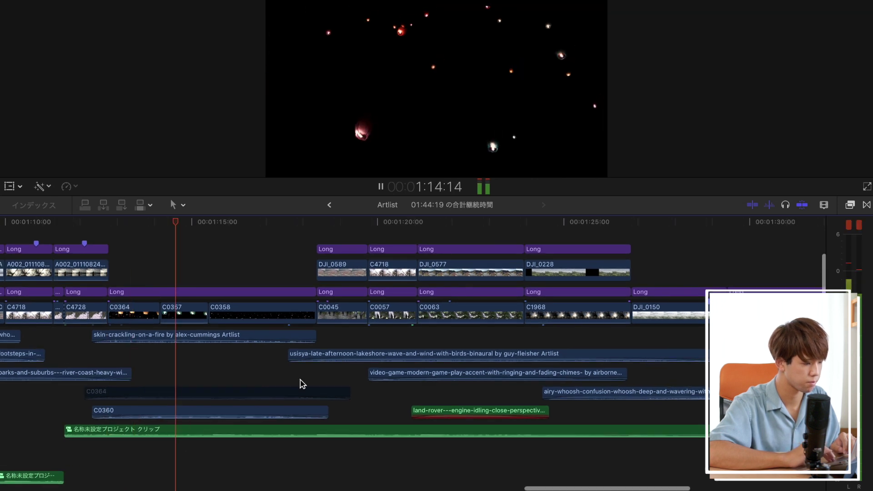
pyautogui.hscroll(2, 300, 383)
pyautogui.hscroll(5, 300, 383)
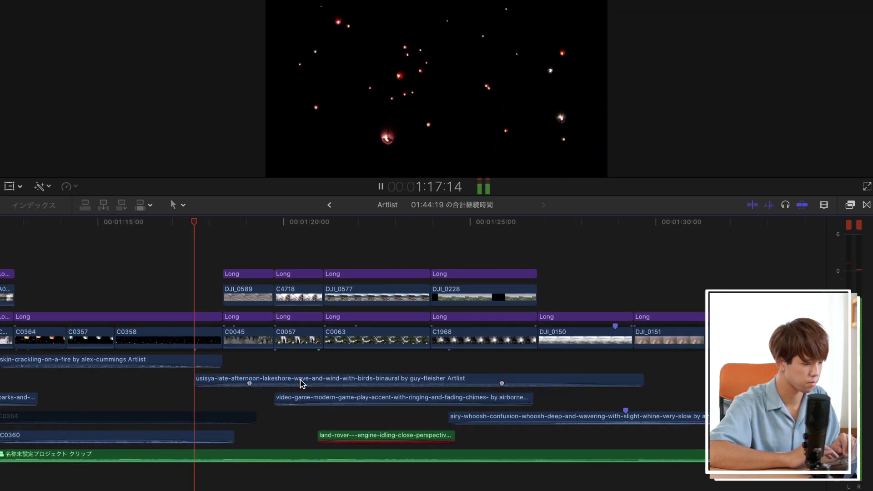
pyautogui.press('space')
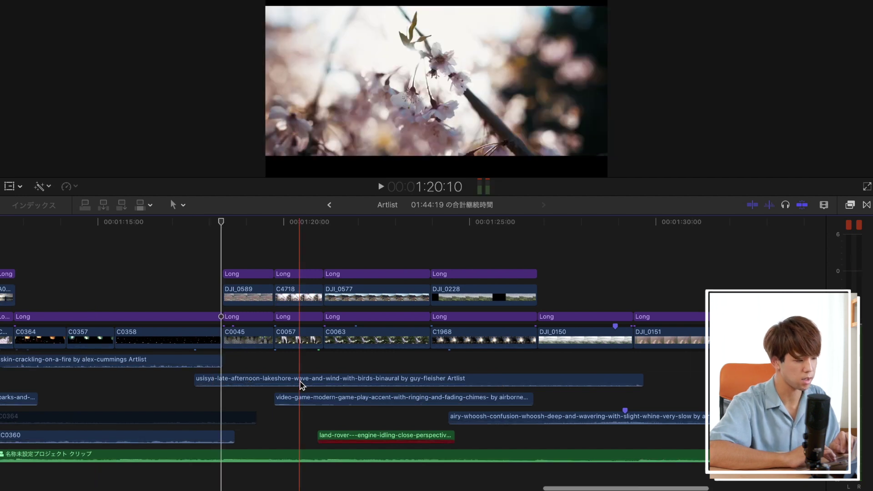
pyautogui.scroll(-1, 300, 384)
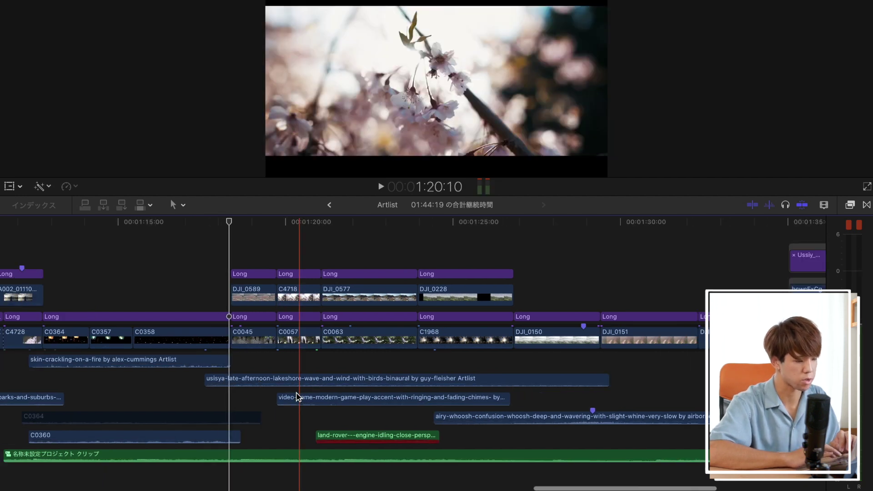
pyautogui.scroll(-1, 296, 396)
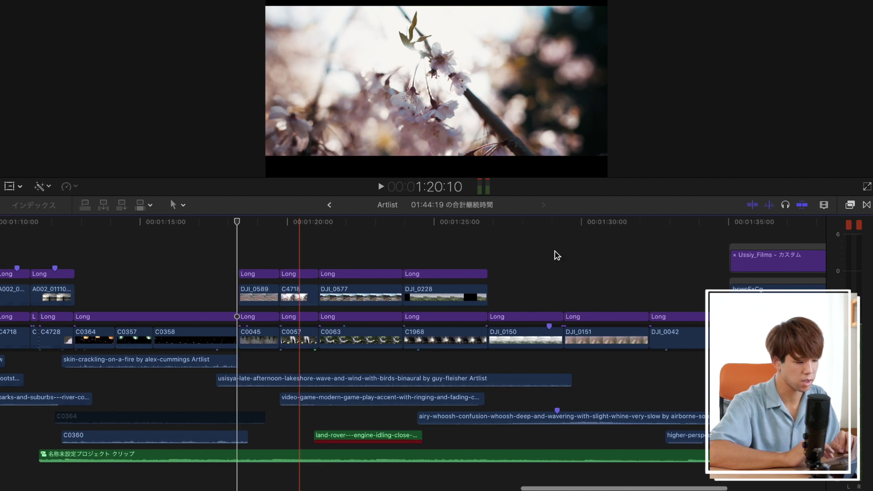
pyautogui.hscroll(5, 557, 255)
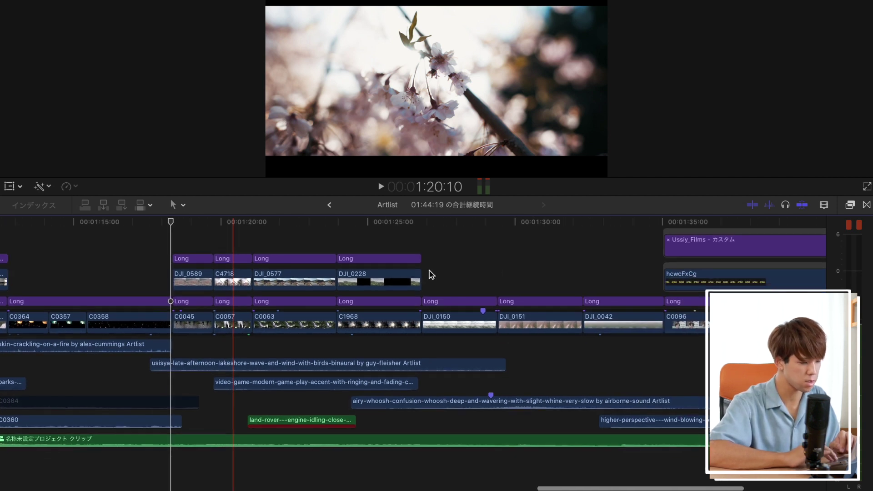
pyautogui.scroll(-2, 431, 274)
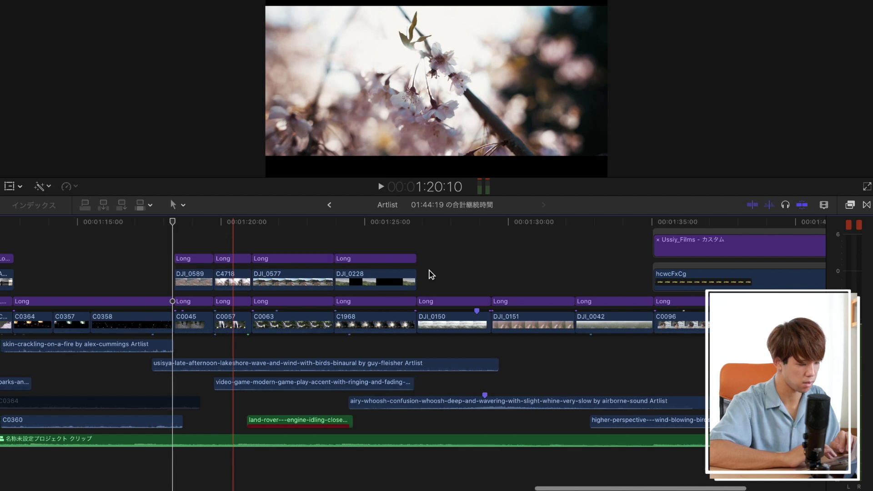
pyautogui.scroll(-2, 431, 275)
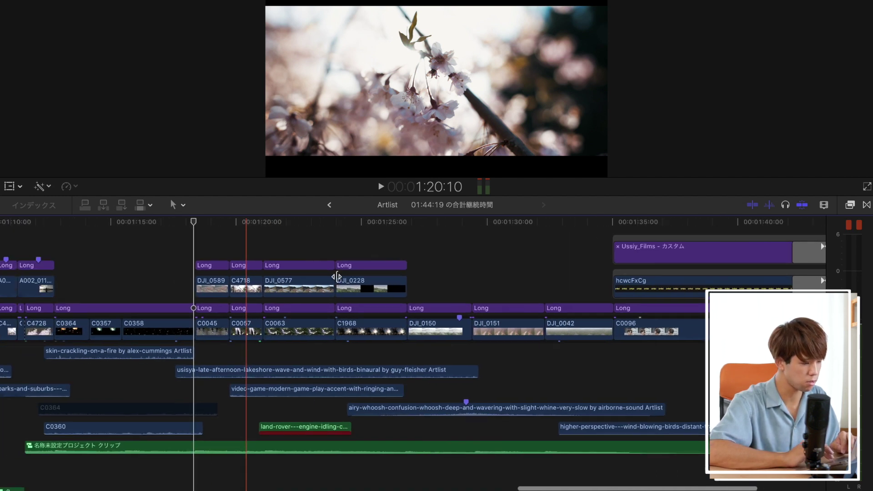
pyautogui.hscroll(-5, 338, 279)
pyautogui.hscroll(-3, 336, 277)
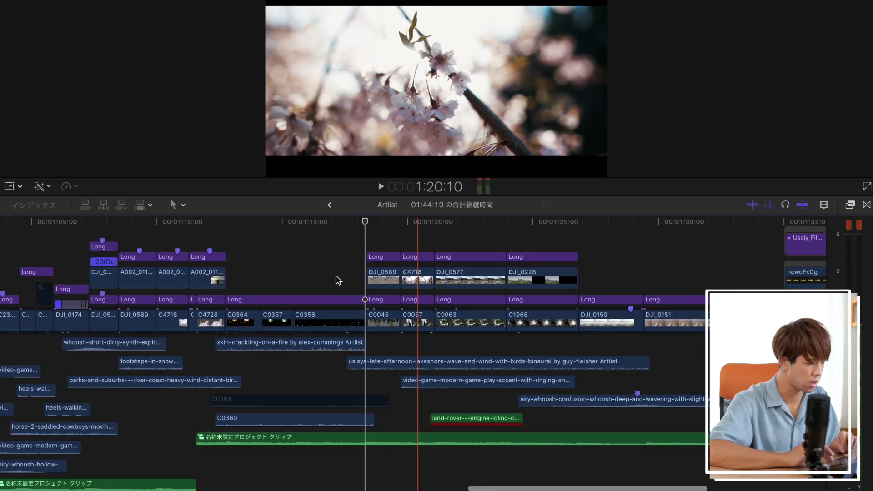
pyautogui.hscroll(-3, 337, 280)
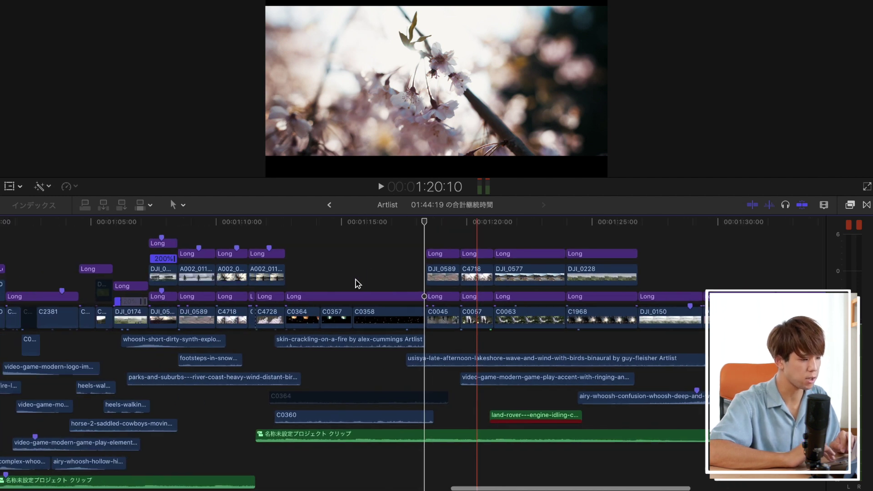
pyautogui.hscroll(10, 357, 284)
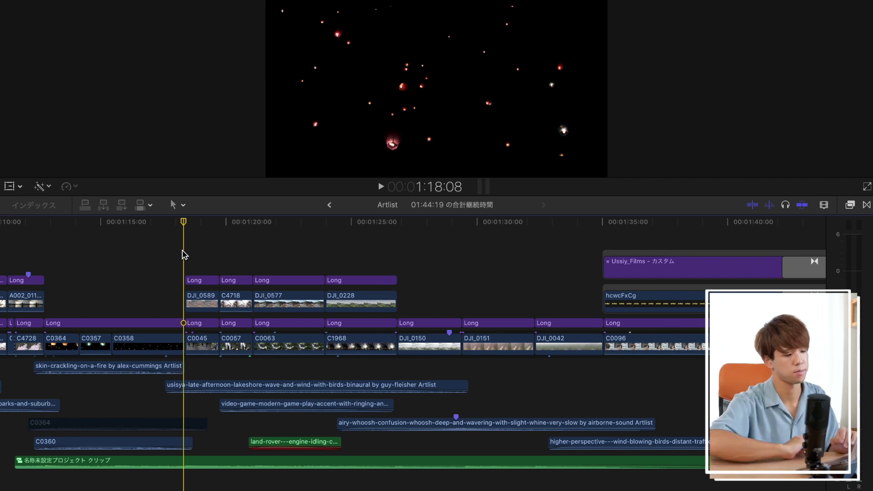
# Step: Play from 1:18:08 with the volume raised, scrolling the timeline past the aerial blossom-tree shots
pyautogui.press('space')
pyautogui.press('F12')
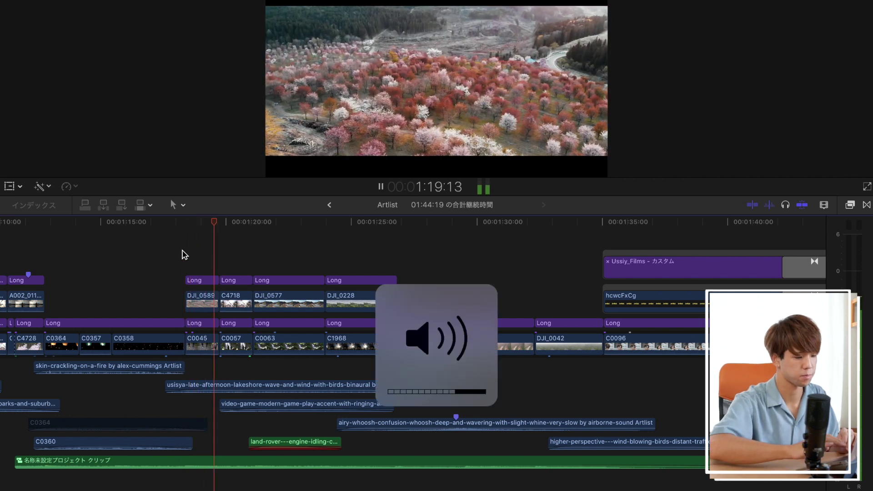
pyautogui.hscroll(3, 184, 254)
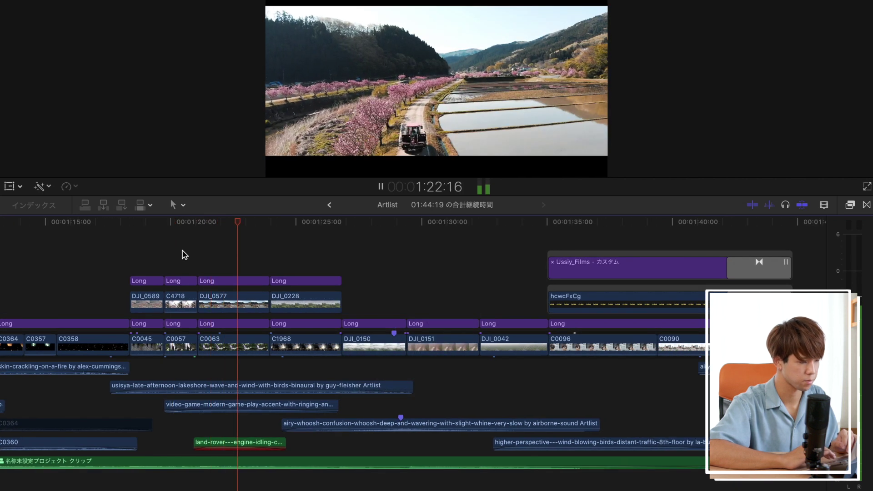
pyautogui.scroll(-1, 184, 255)
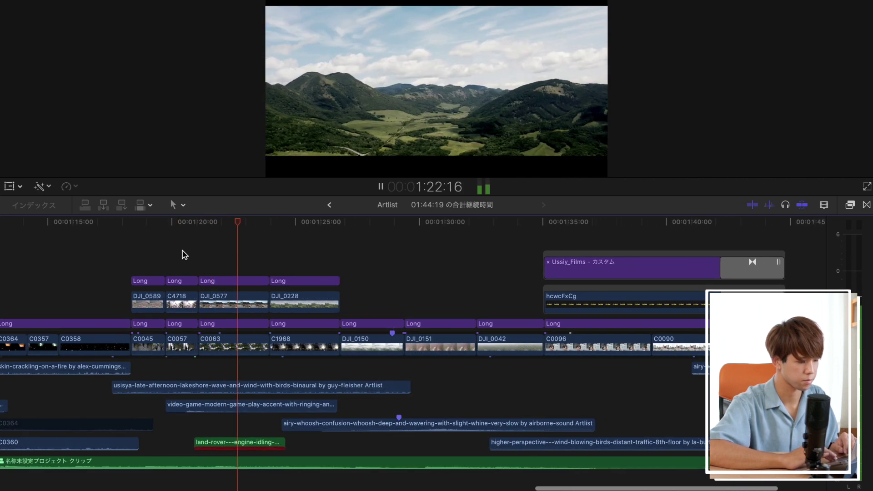
pyautogui.scroll(-1, 184, 255)
pyautogui.scroll(-1, 184, 255)
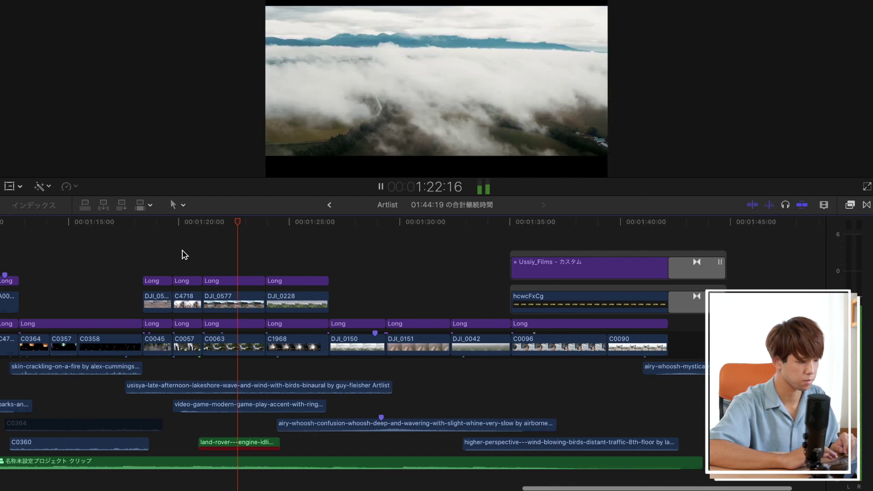
pyautogui.scroll(-1, 184, 254)
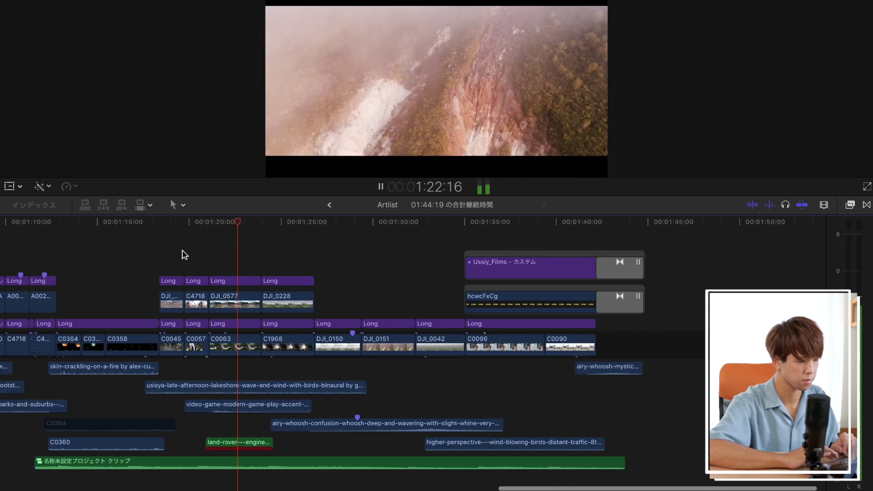
pyautogui.scroll(-1, 184, 254)
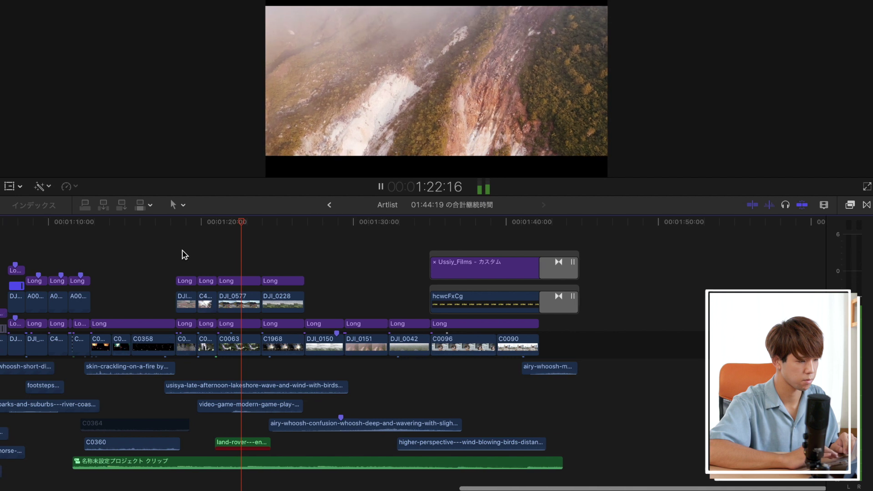
pyautogui.hscroll(-1, 185, 254)
pyautogui.hscroll(-3, 184, 255)
pyautogui.hscroll(-5, 184, 254)
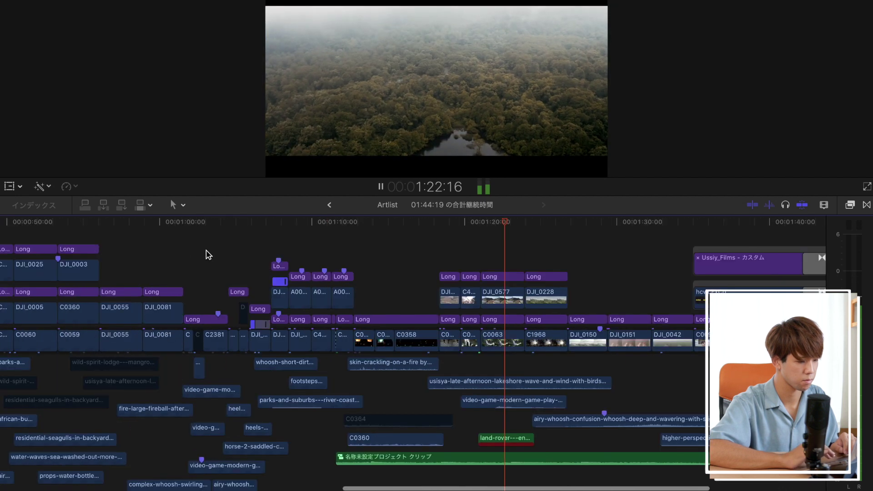
pyautogui.hscroll(-2, 254, 258)
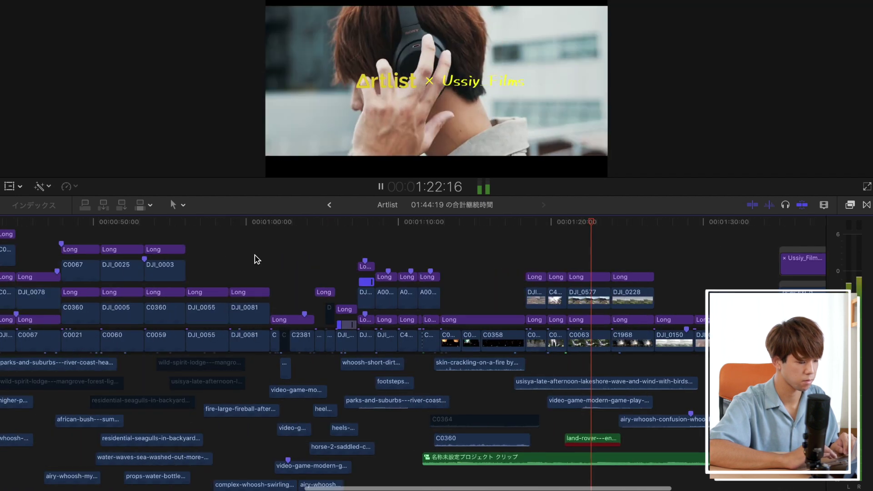